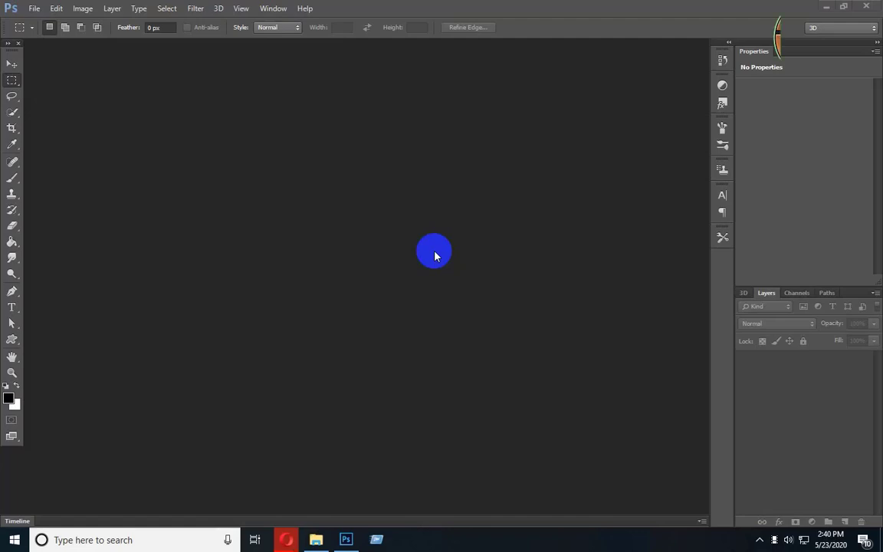
Create Untitled-1, a white 1280 × 720 px document at 300 ppi
{"action": "left_click", "coordinate": [28, 11]}
{"action": "left_click", "coordinate": [43, 22]}
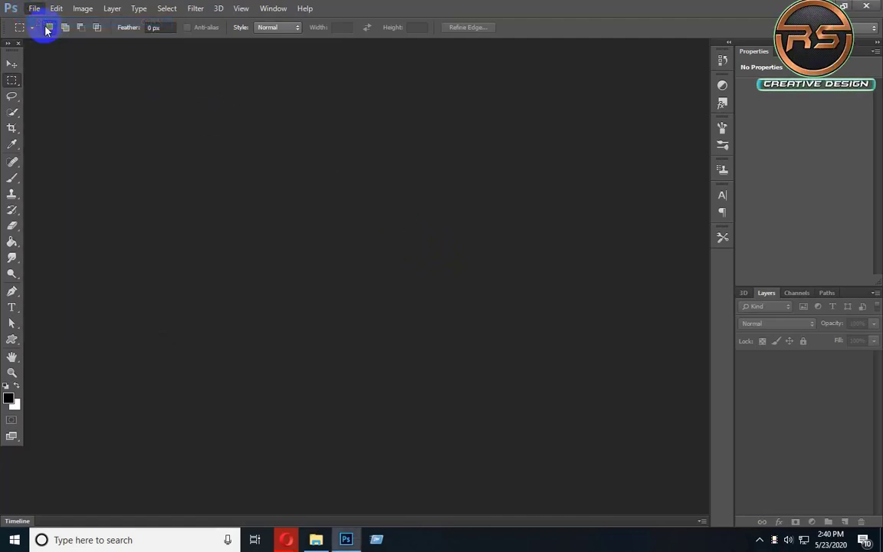
{"action": "double_click", "coordinate": [305, 178]}
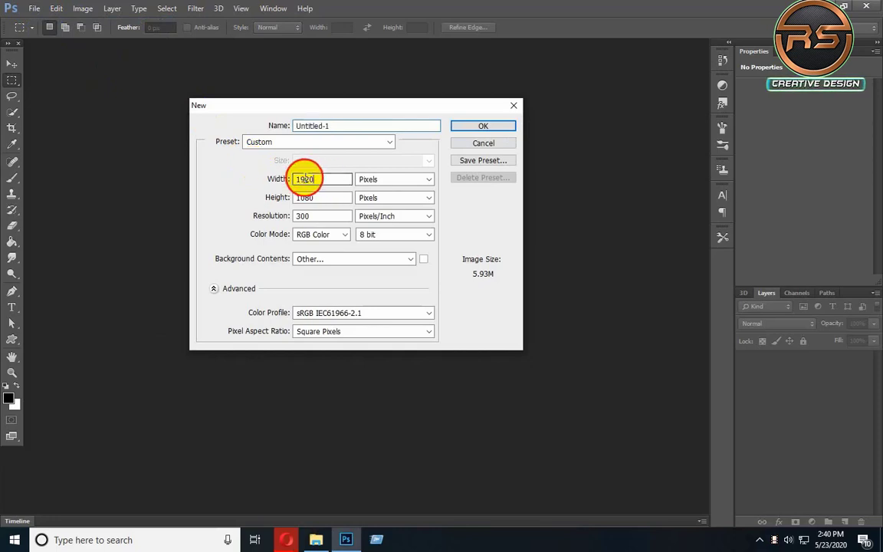
{"action": "type", "text": "128"}
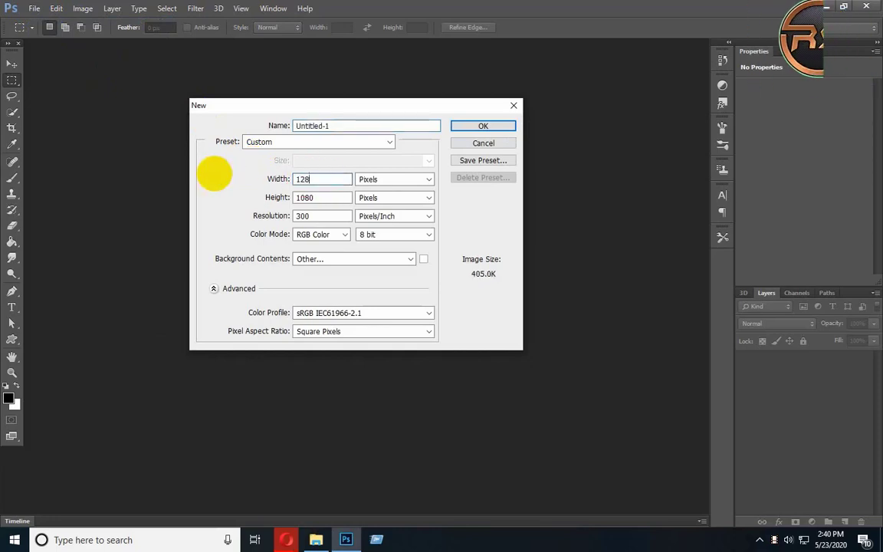
{"action": "type", "text": "0"}
{"action": "double_click", "coordinate": [322, 197]}
{"action": "type", "text": "720"}
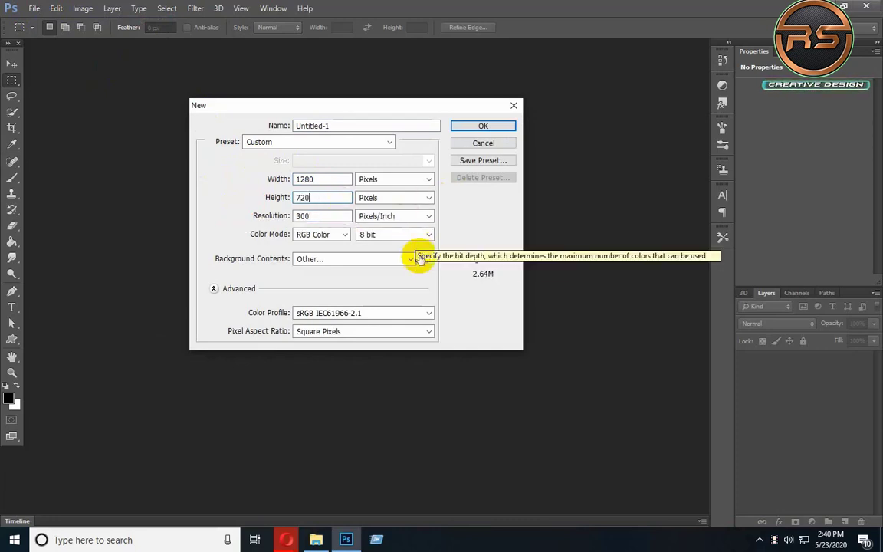
{"action": "left_click", "coordinate": [483, 126]}
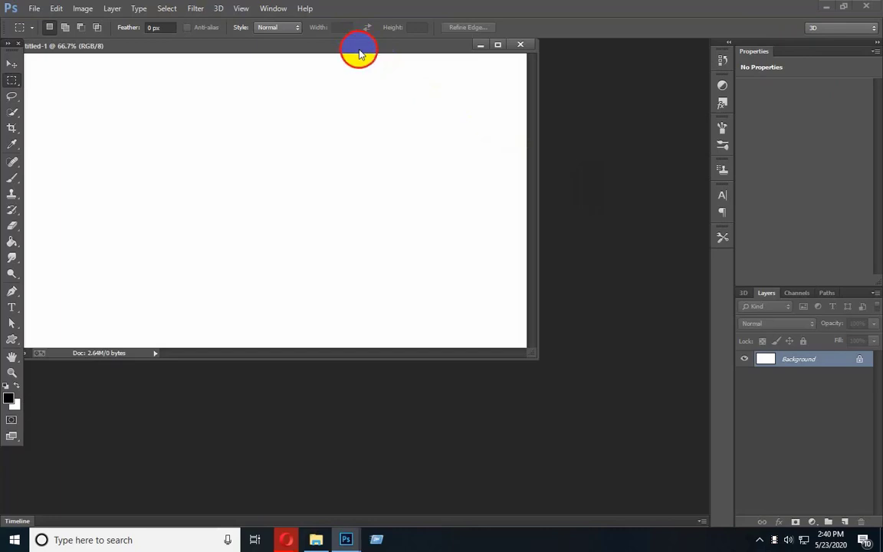
Dock the document as a tab and place r.jpg embedded, stretched to fill the canvas
{"action": "left_click_drag", "start_coordinate": [359, 50], "coordinate": [449, 44]}
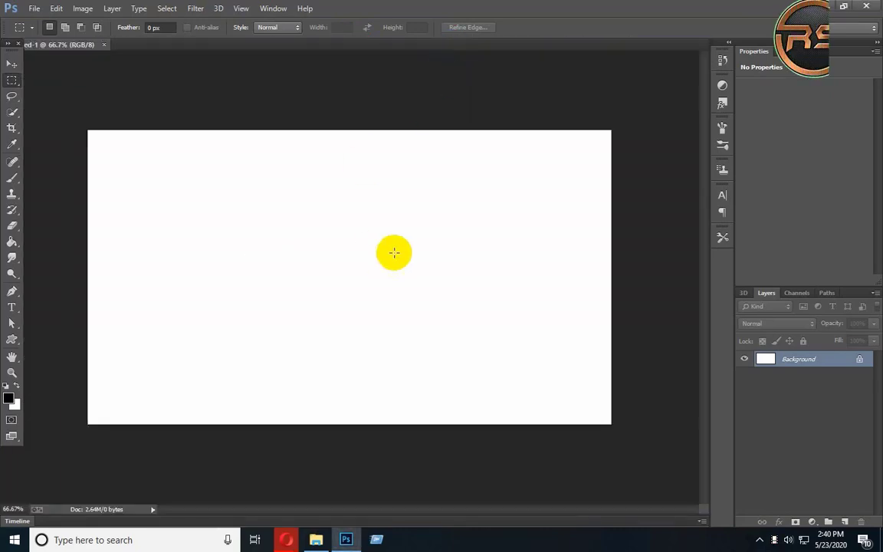
{"action": "left_click", "coordinate": [36, 10]}
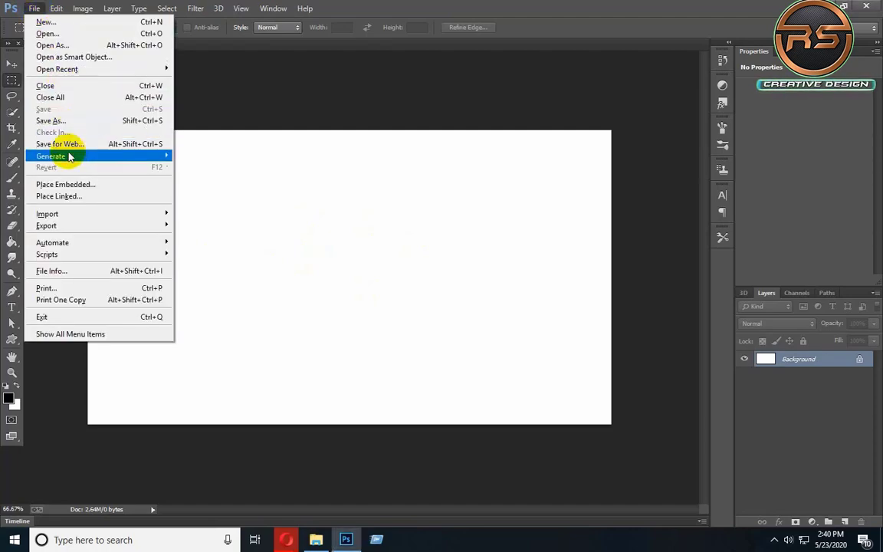
{"action": "left_click", "coordinate": [73, 186]}
{"action": "left_click", "coordinate": [141, 232]}
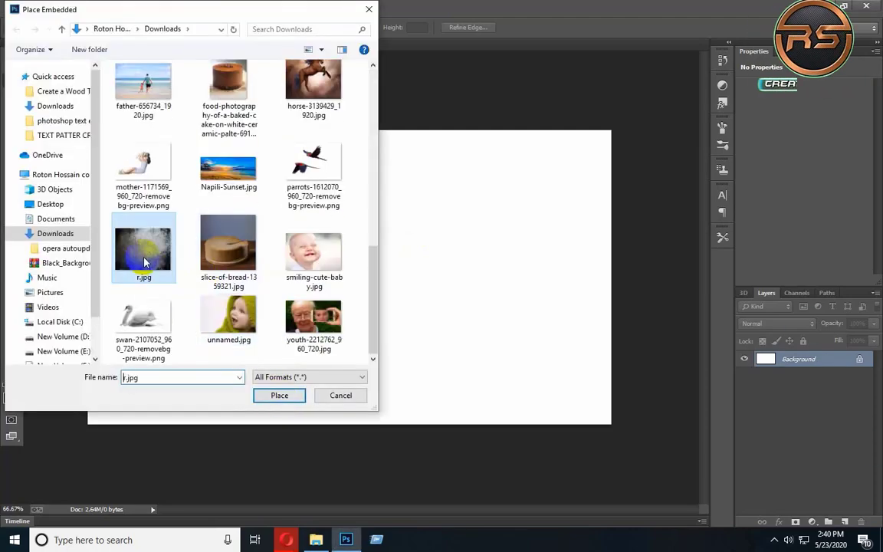
{"action": "left_click", "coordinate": [280, 394]}
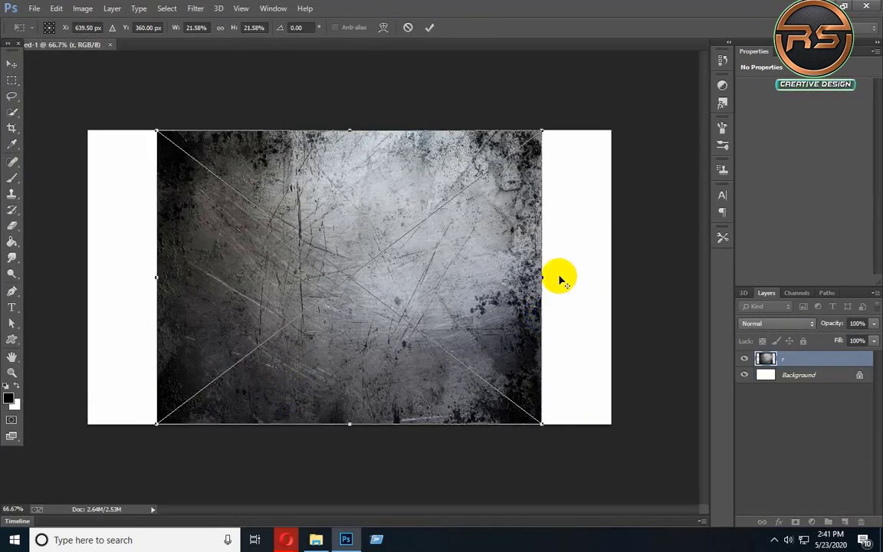
{"action": "left_click_drag", "start_coordinate": [543, 278], "coordinate": [618, 277]}
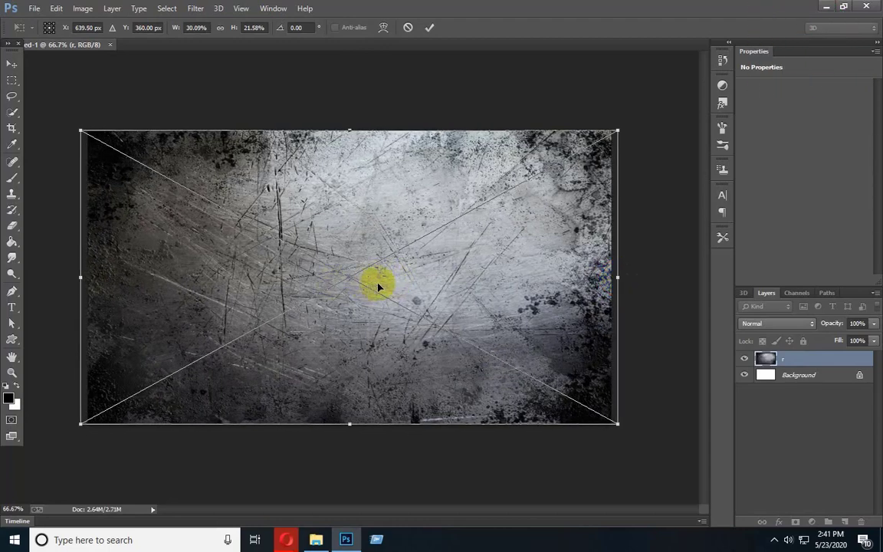
{"action": "left_click", "coordinate": [433, 27]}
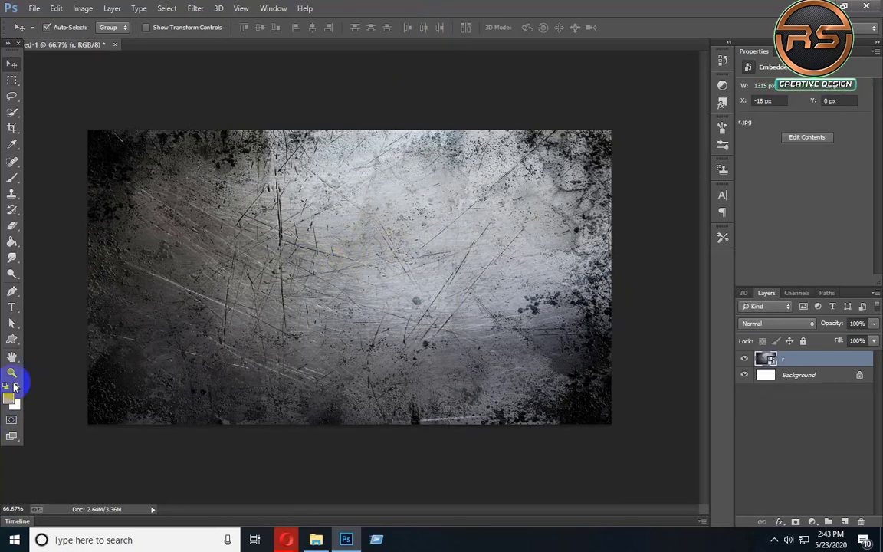
Select the Horizontal Type tool and browse the font list
{"action": "left_click", "coordinate": [20, 312]}
{"action": "left_click", "coordinate": [52, 307]}
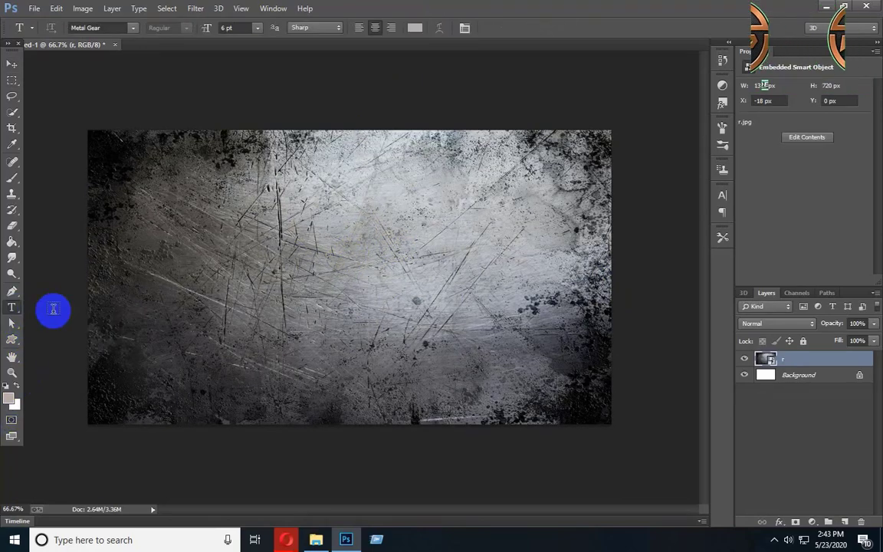
{"action": "left_click", "coordinate": [135, 30]}
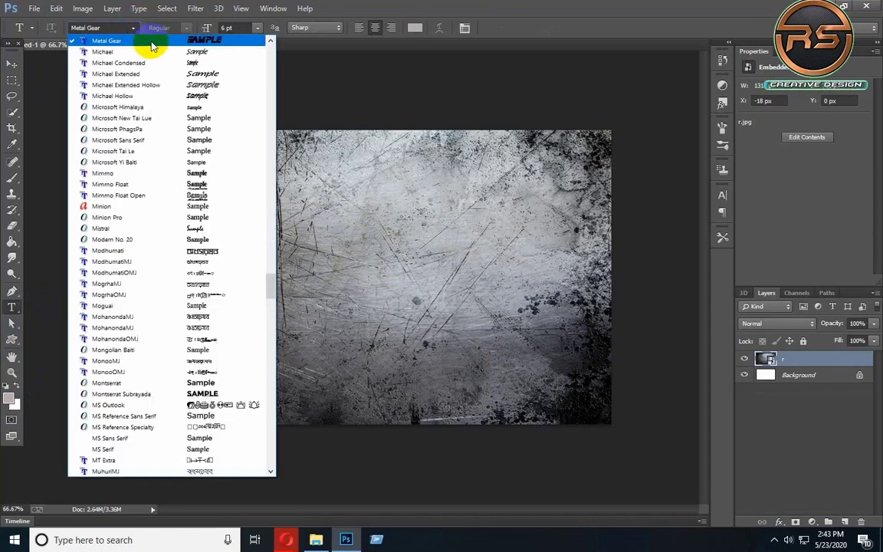
{"action": "left_click", "coordinate": [145, 46]}
Set the foreground colour to light grey #afabab
{"action": "left_click", "coordinate": [12, 399]}
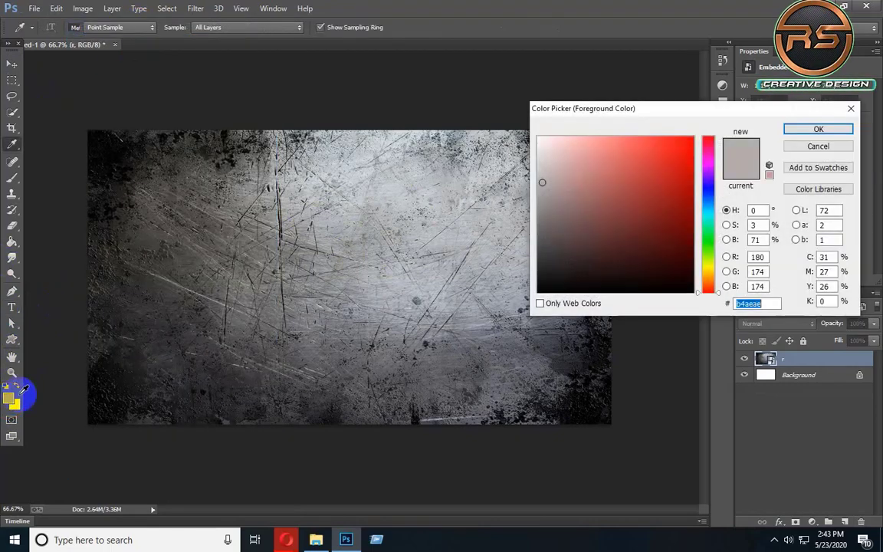
{"action": "left_click", "coordinate": [544, 175]}
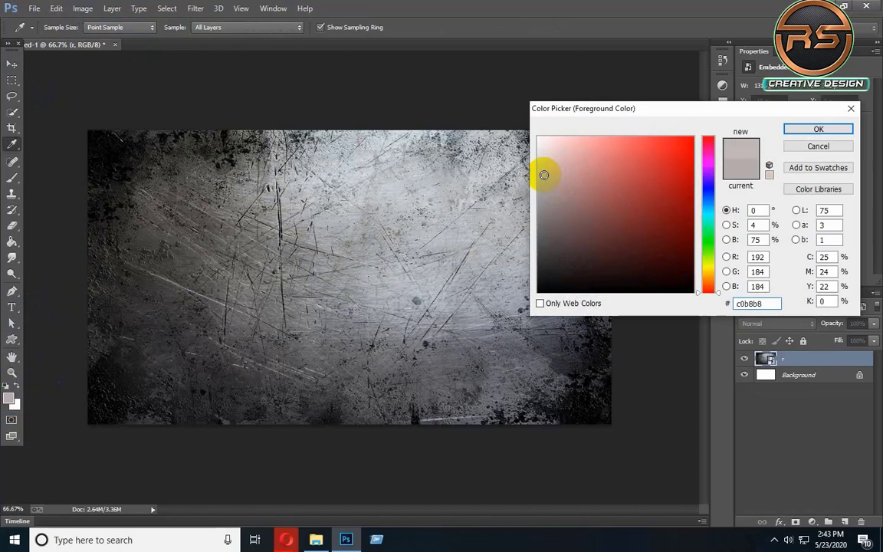
{"action": "left_click_drag", "start_coordinate": [545, 175], "coordinate": [542, 185]}
{"action": "left_click", "coordinate": [762, 257]}
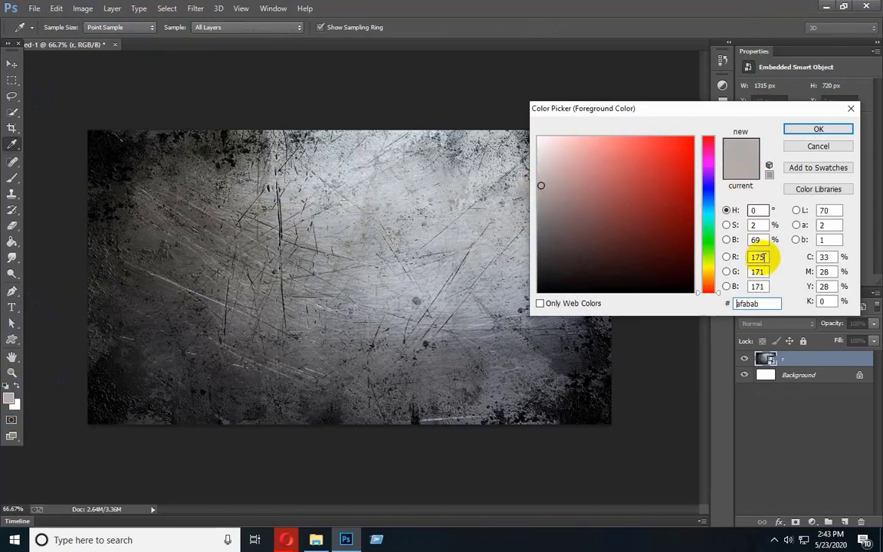
{"action": "double_click", "coordinate": [769, 302]}
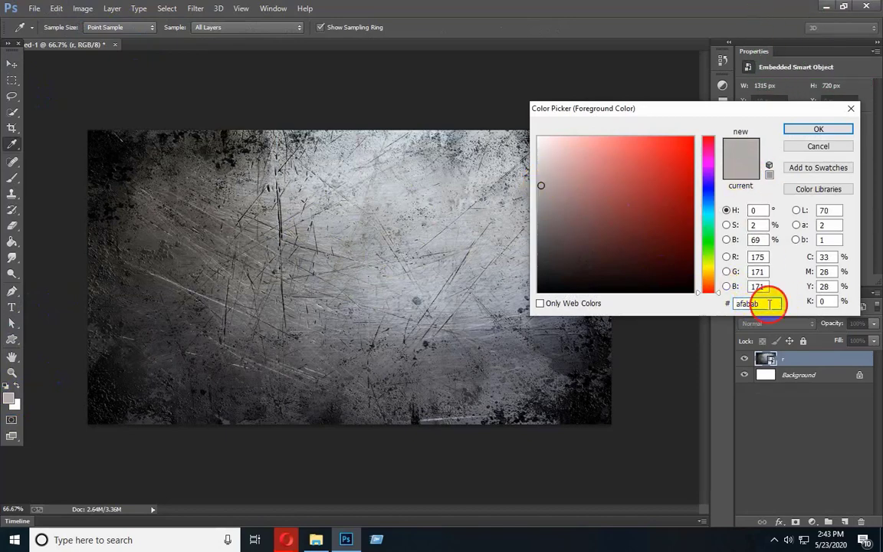
{"action": "left_click", "coordinate": [819, 130]}
Type the GS text onto the texture and commit the text layer
{"action": "key", "text": "t"}
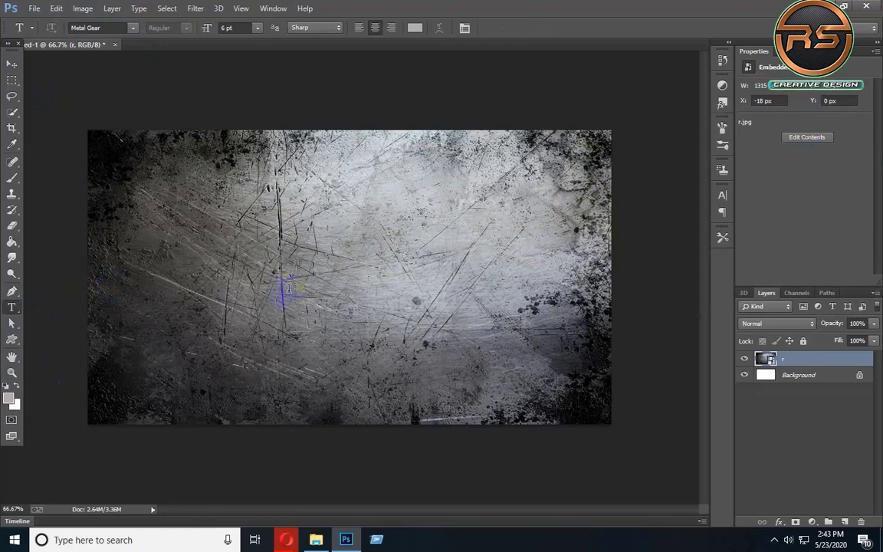
{"action": "left_click", "coordinate": [341, 297]}
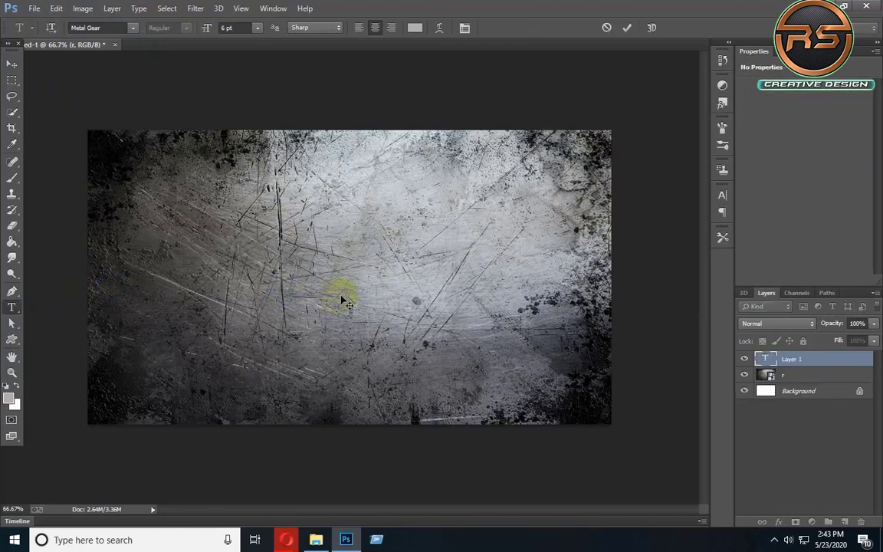
{"action": "type", "text": "RS"}
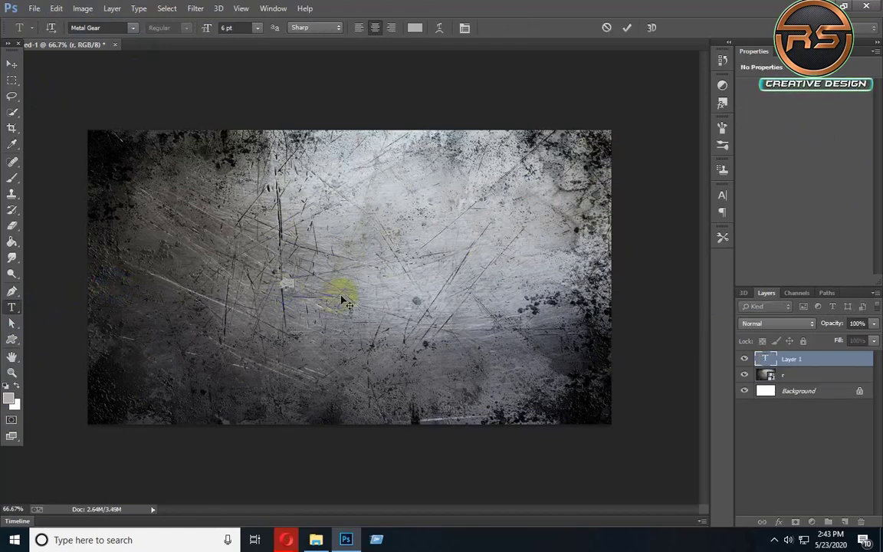
{"action": "left_click", "coordinate": [12, 66]}
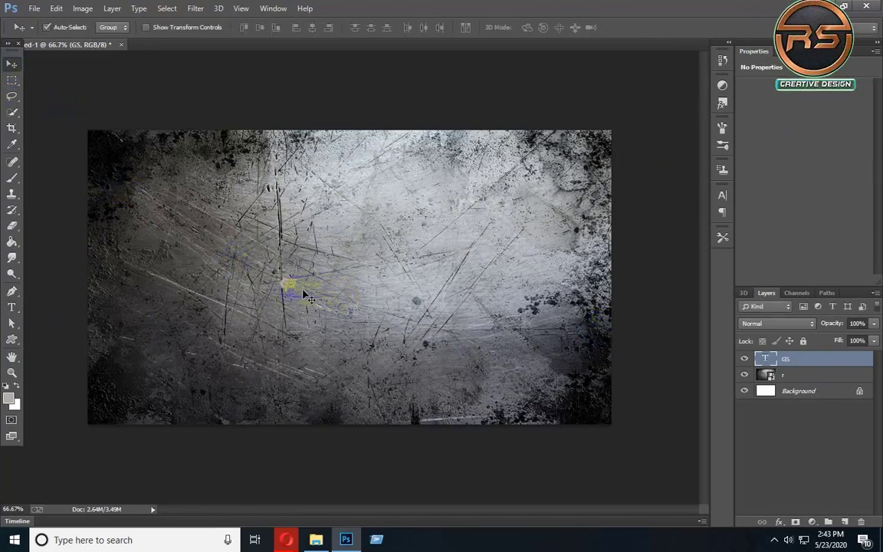
Free-transform the GS text to a much larger size, shift it right, and commit
{"action": "left_click", "coordinate": [56, 9]}
{"action": "mouse_move", "coordinate": [74, 260]}
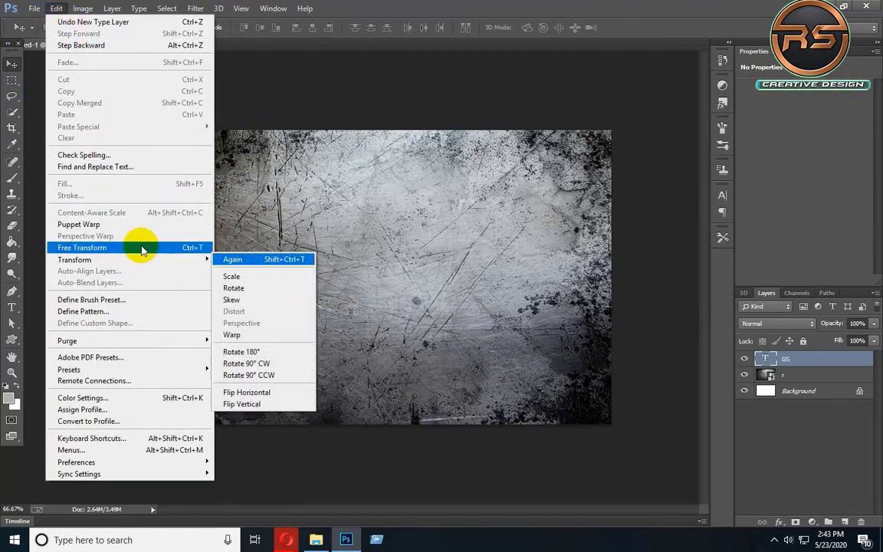
{"action": "left_click", "coordinate": [116, 247]}
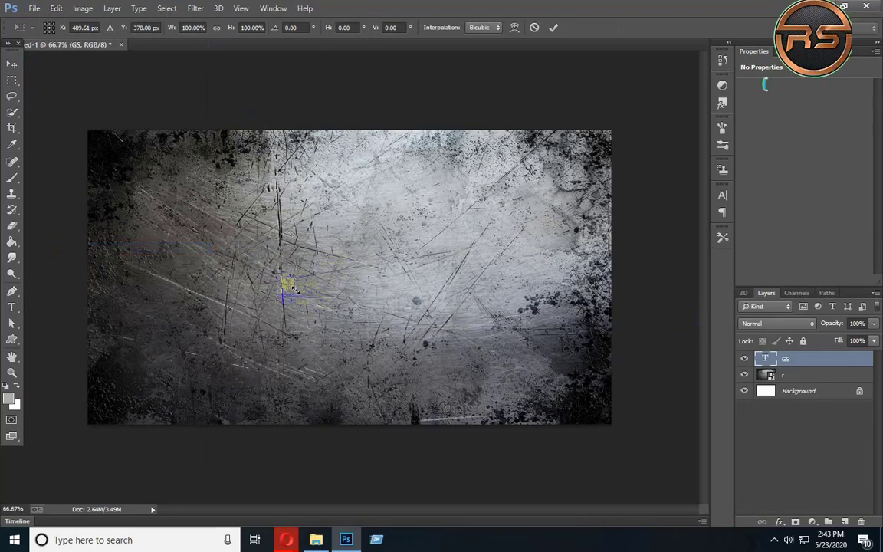
{"action": "left_click_drag", "start_coordinate": [294, 290], "coordinate": [424, 360]}
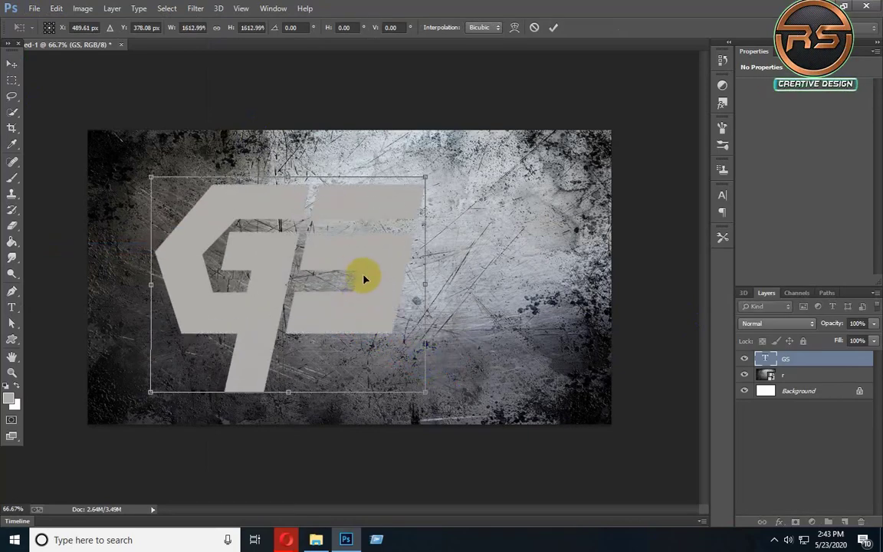
{"action": "left_click_drag", "start_coordinate": [365, 279], "coordinate": [411, 274]}
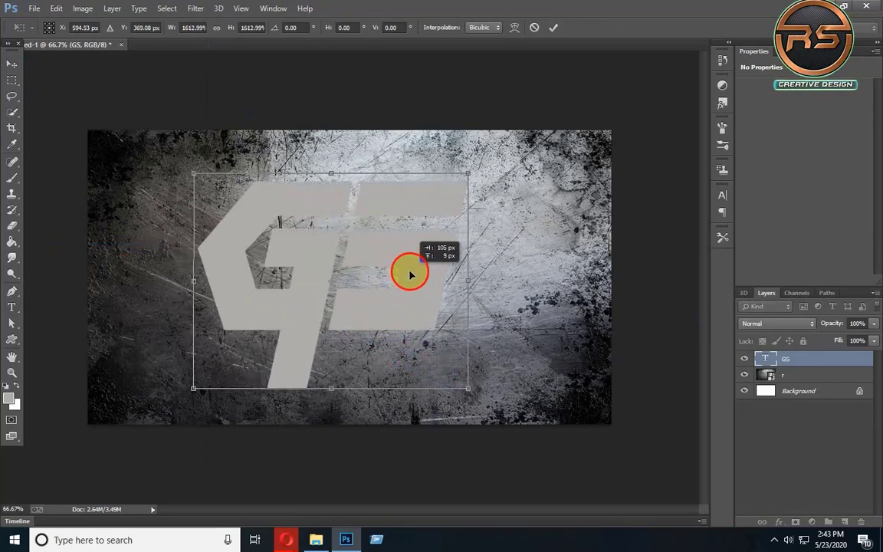
{"action": "right_click", "coordinate": [471, 363]}
{"action": "left_click_drag", "start_coordinate": [467, 389], "coordinate": [497, 412]}
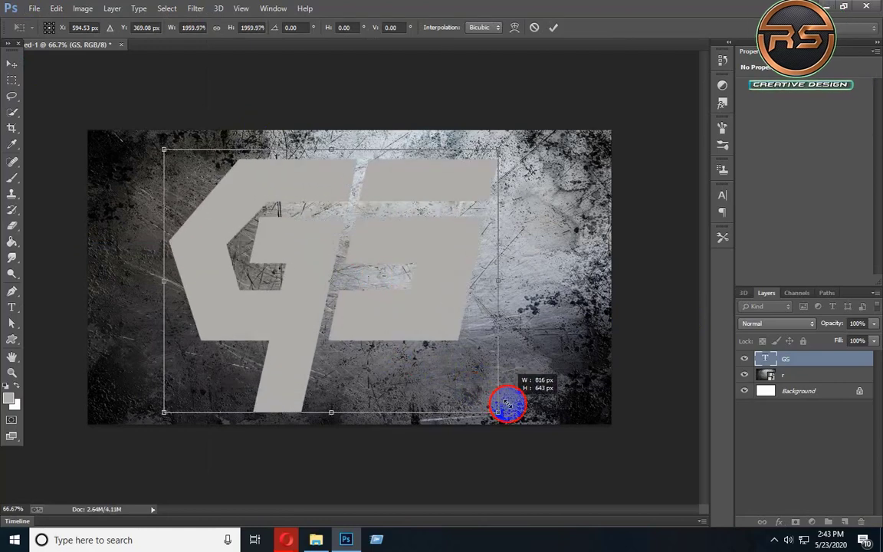
{"action": "left_click_drag", "start_coordinate": [438, 273], "coordinate": [445, 276]}
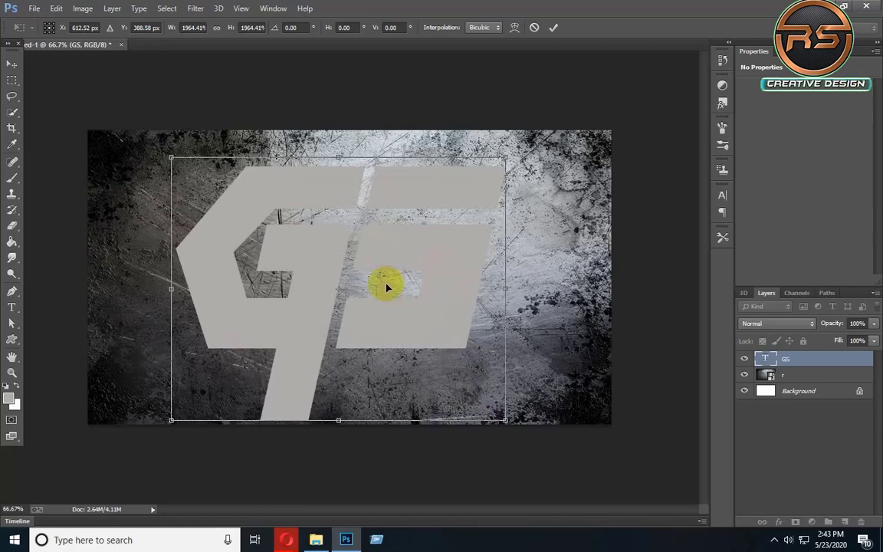
{"action": "left_click", "coordinate": [555, 30]}
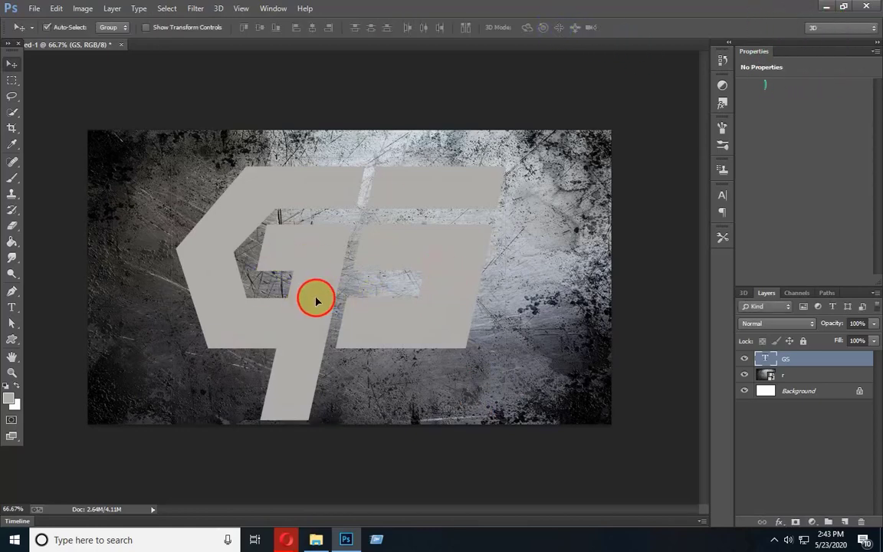
Add a Chisel Hard Bevel & Emboss to GS with depth 161% and size 32 px
{"action": "left_click_drag", "start_coordinate": [316, 301], "coordinate": [326, 298]}
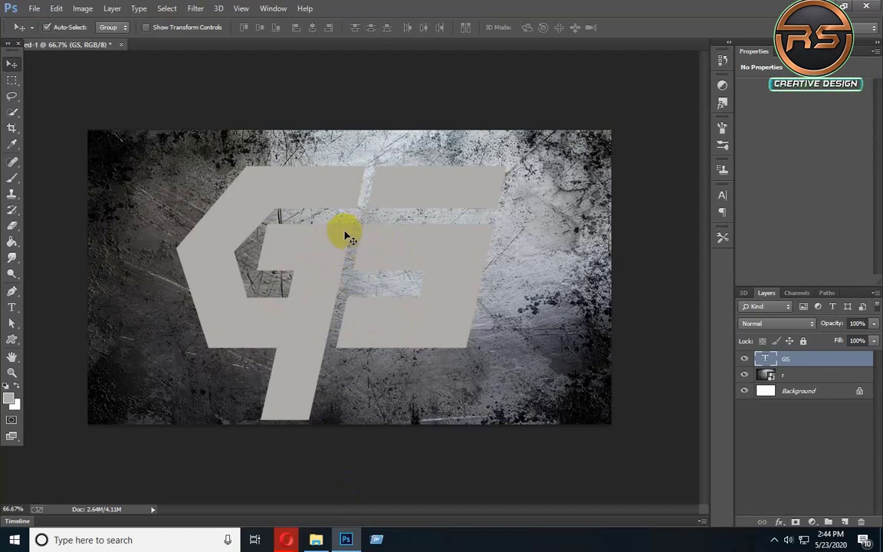
{"action": "left_click", "coordinate": [781, 523]}
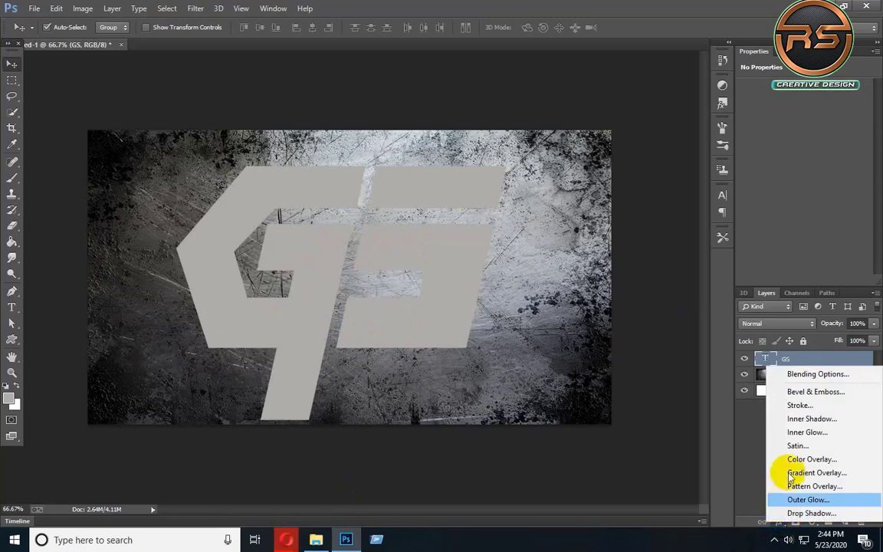
{"action": "left_click", "coordinate": [802, 391]}
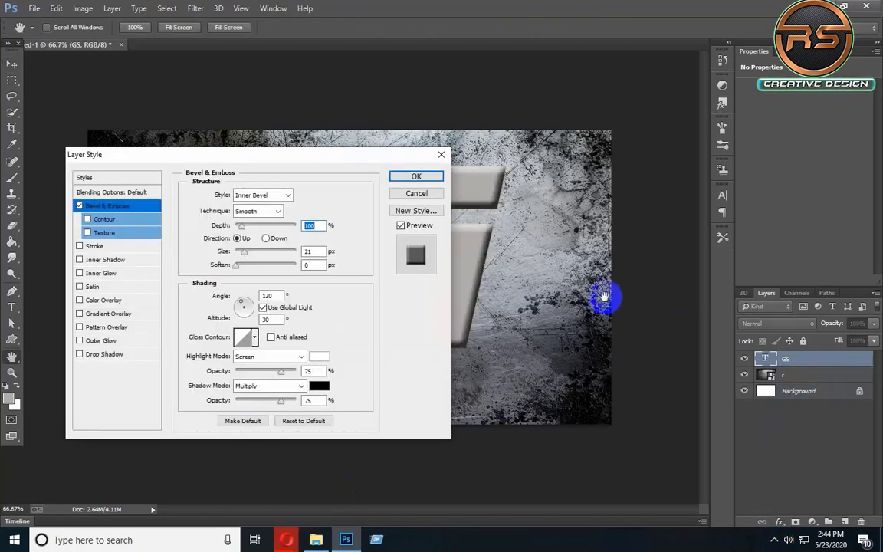
{"action": "left_click_drag", "start_coordinate": [281, 163], "coordinate": [704, 150]}
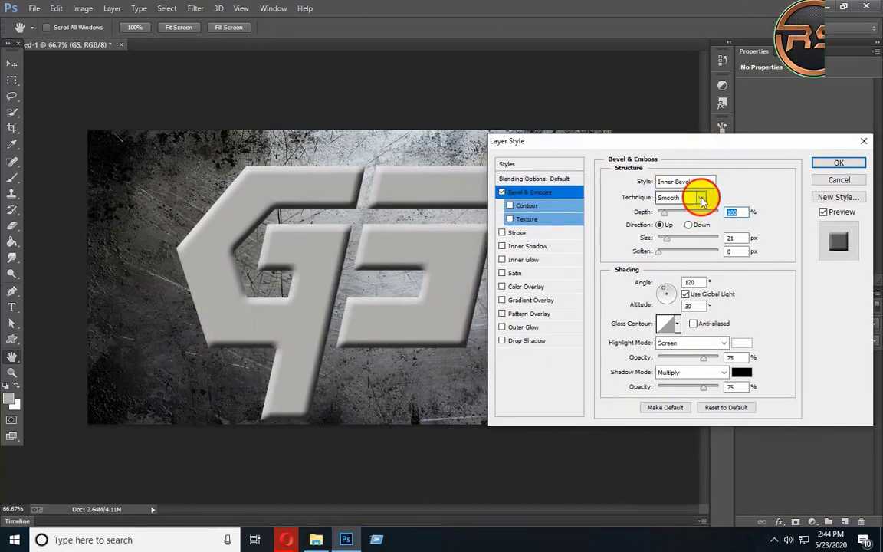
{"action": "left_click", "coordinate": [700, 198]}
{"action": "left_click", "coordinate": [685, 221]}
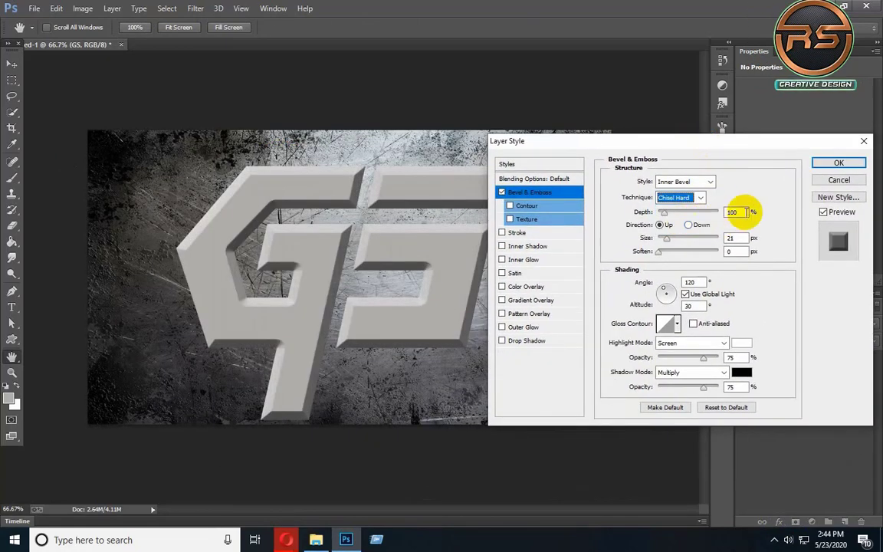
{"action": "left_click_drag", "start_coordinate": [742, 212], "coordinate": [677, 215]}
{"action": "type", "text": "1"}
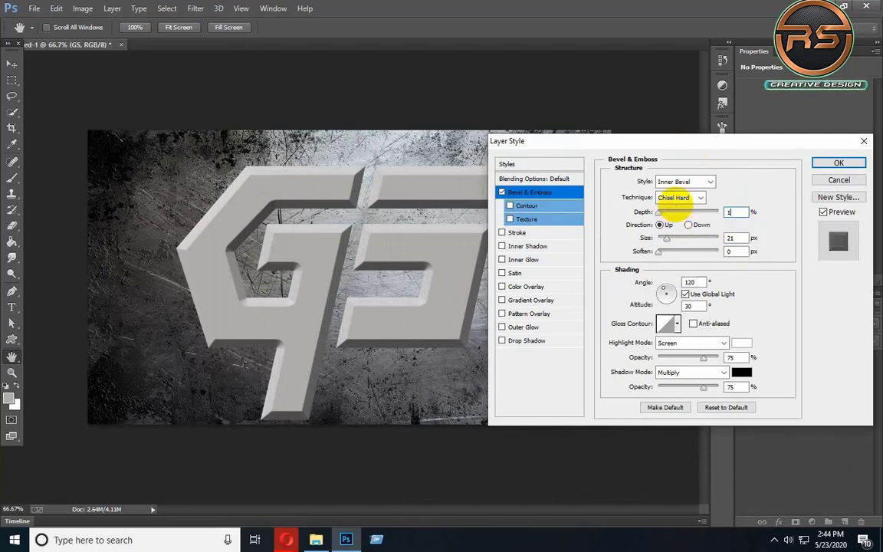
{"action": "type", "text": "61"}
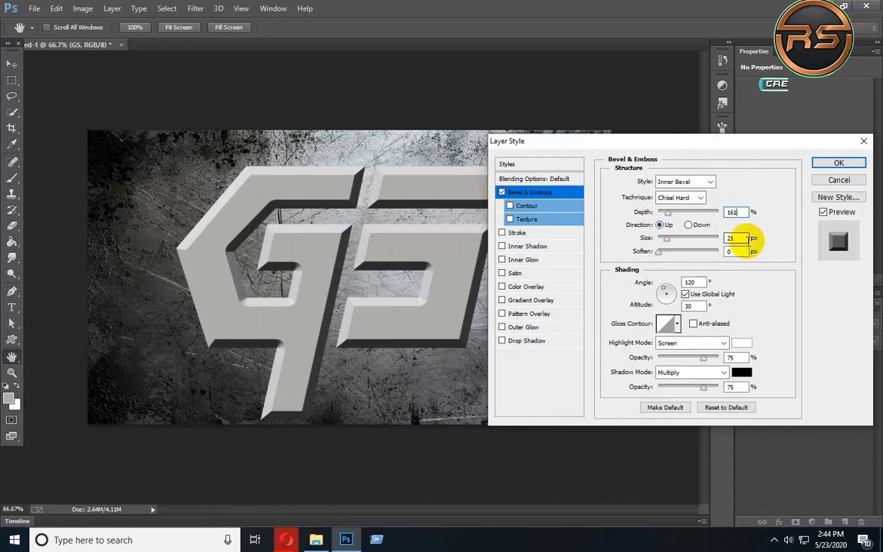
{"action": "left_click", "coordinate": [735, 238]}
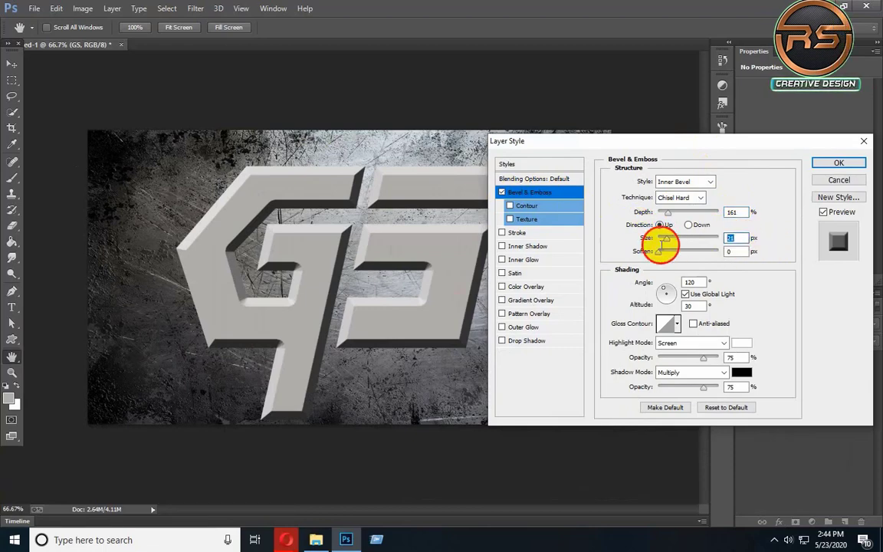
{"action": "type", "text": "3"}
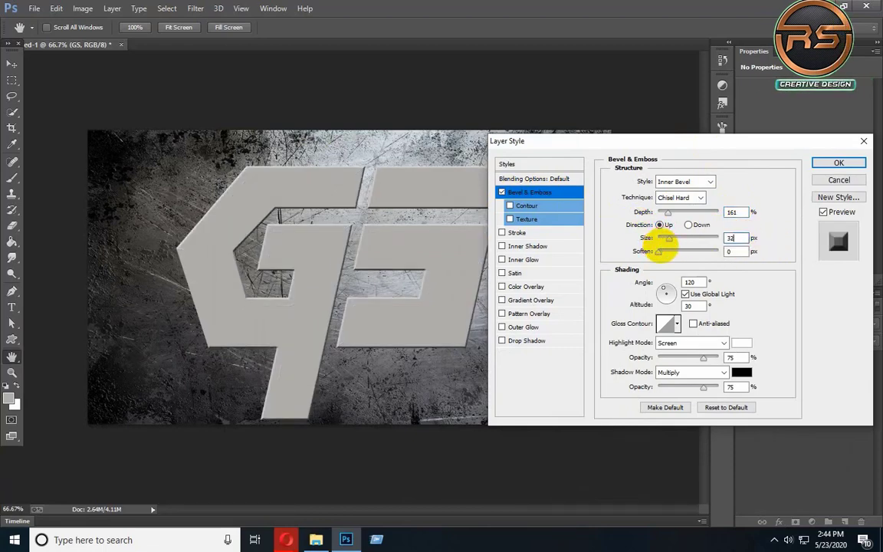
{"action": "type", "text": "2"}
Set the bevel light angle 104°, altitude 48°, highlight opacity 55% and shadow opacity 100%
{"action": "left_click", "coordinate": [699, 282]}
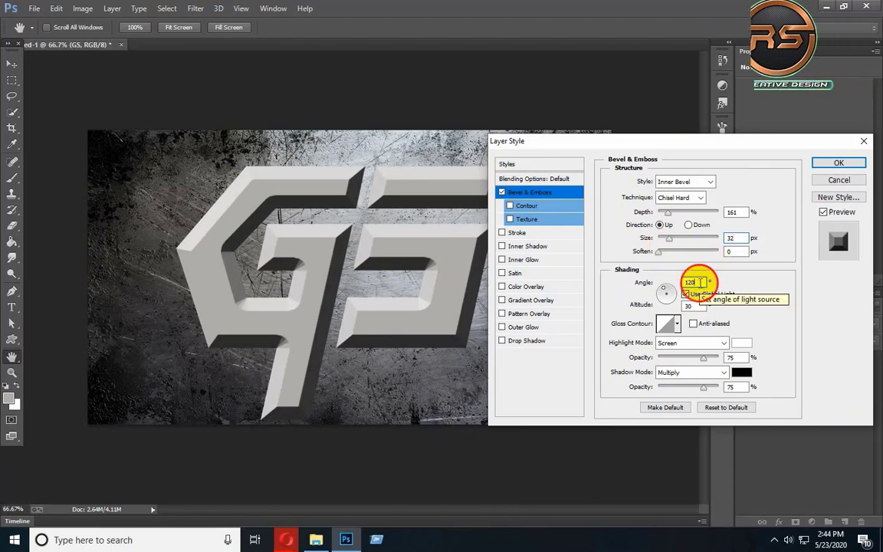
{"action": "left_click_drag", "start_coordinate": [699, 282], "coordinate": [657, 284]}
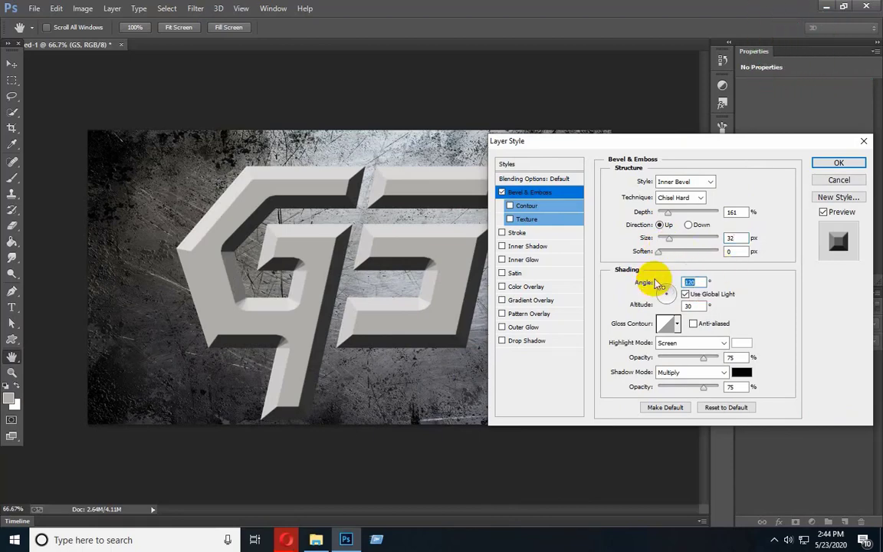
{"action": "type", "text": "104"}
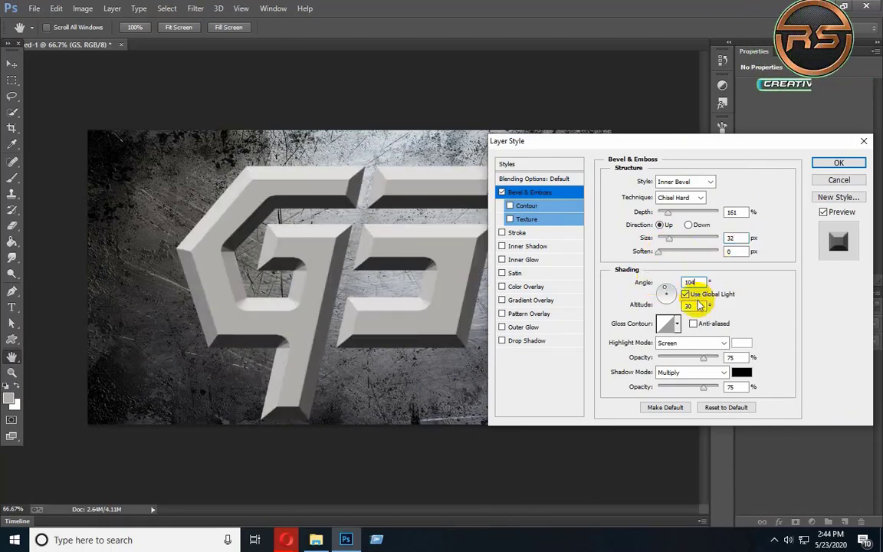
{"action": "left_click", "coordinate": [697, 306]}
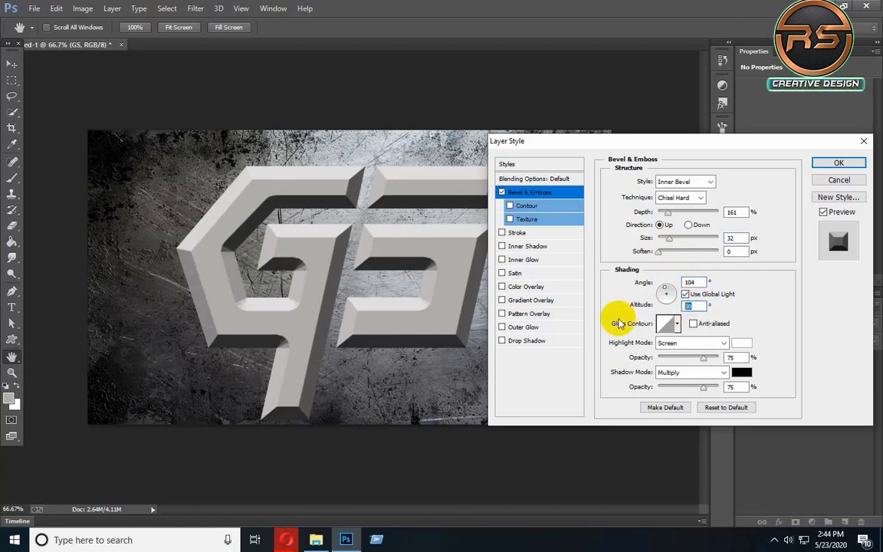
{"action": "type", "text": "48"}
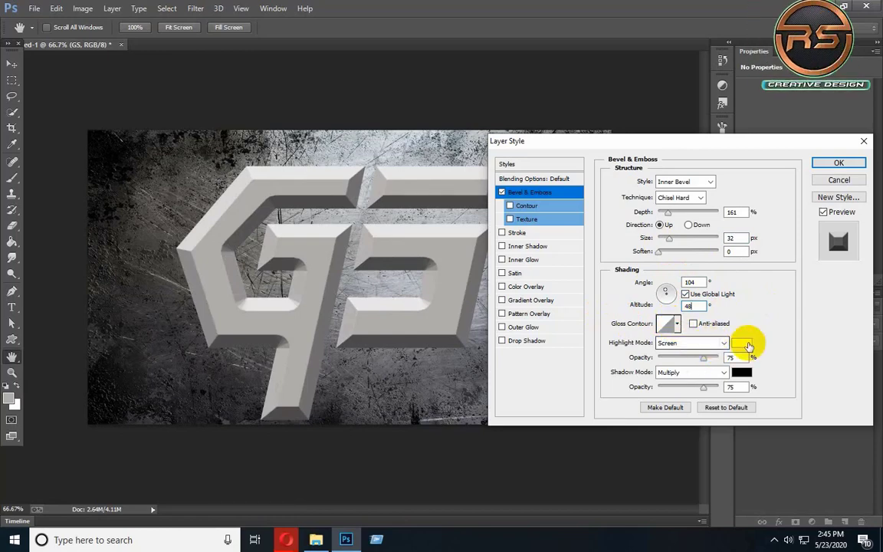
{"action": "left_click", "coordinate": [742, 358]}
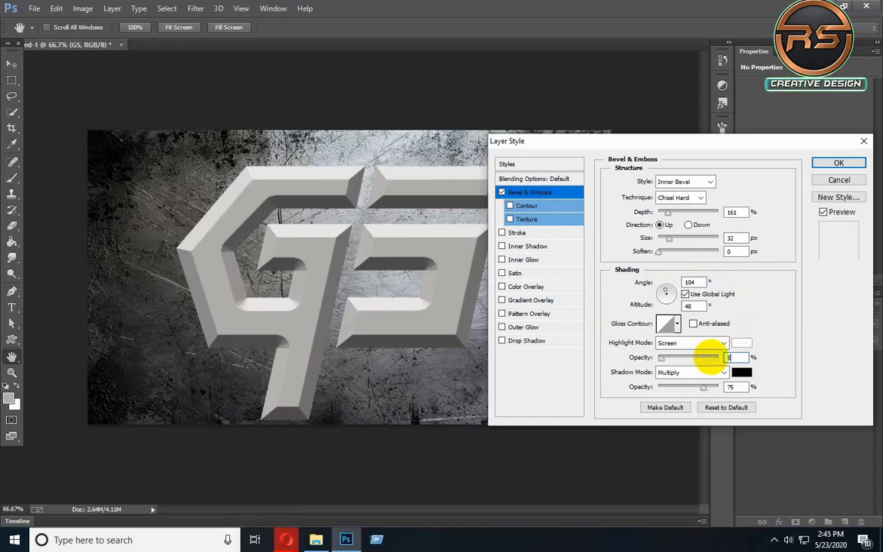
{"action": "type", "text": "55"}
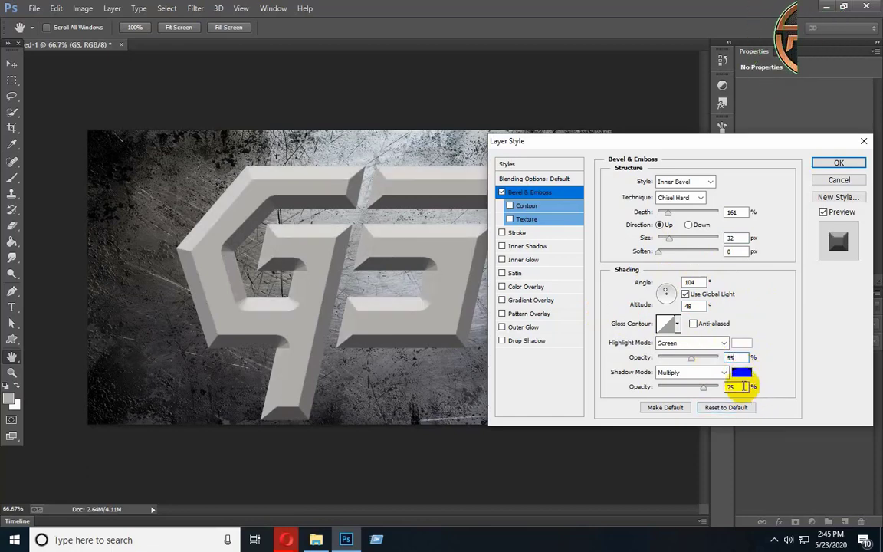
{"action": "left_click", "coordinate": [639, 386]}
{"action": "type", "text": "1"}
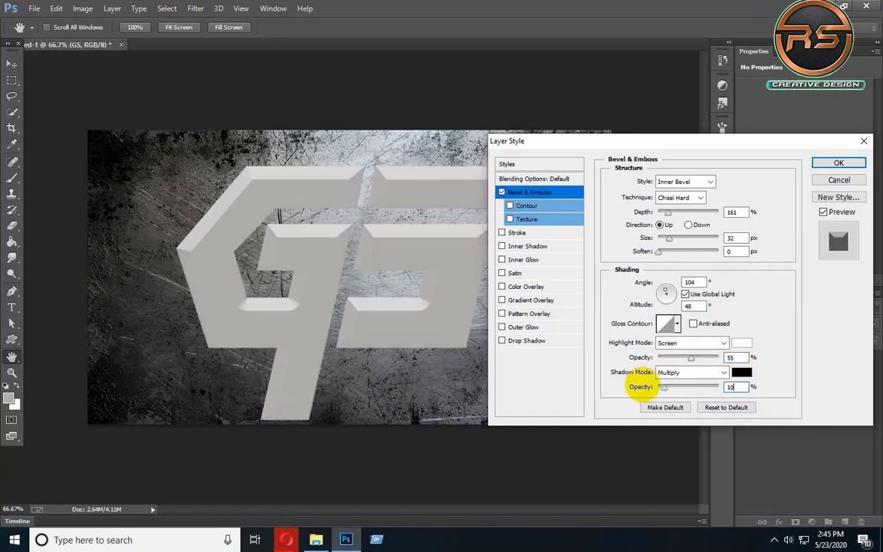
{"action": "type", "text": "00"}
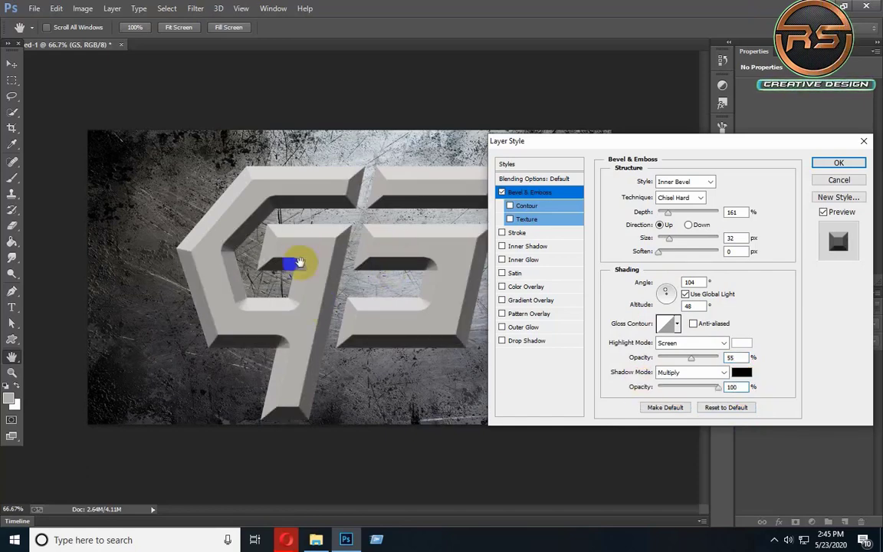
Apply a 100% opacity drop shadow (distance 35 px, size 85 px) and nudge GS up
{"action": "left_click", "coordinate": [529, 340]}
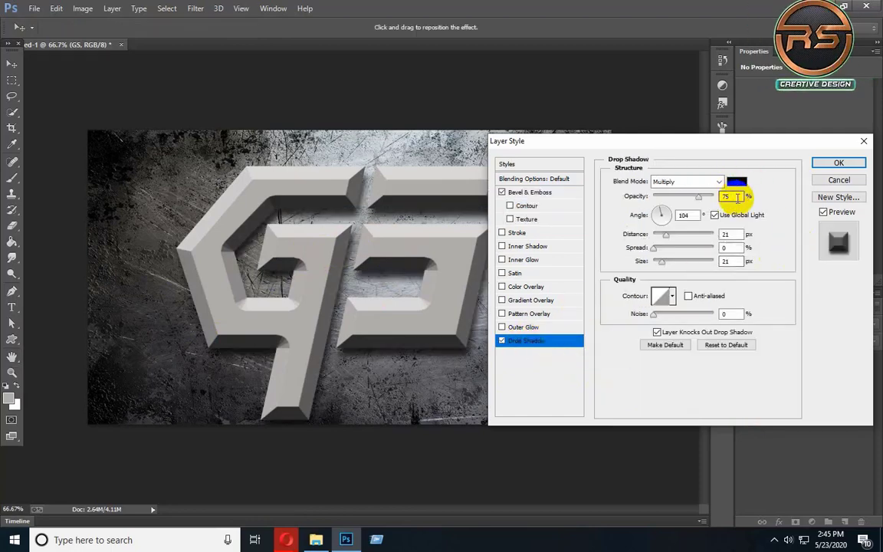
{"action": "left_click", "coordinate": [735, 197]}
{"action": "type", "text": "1"}
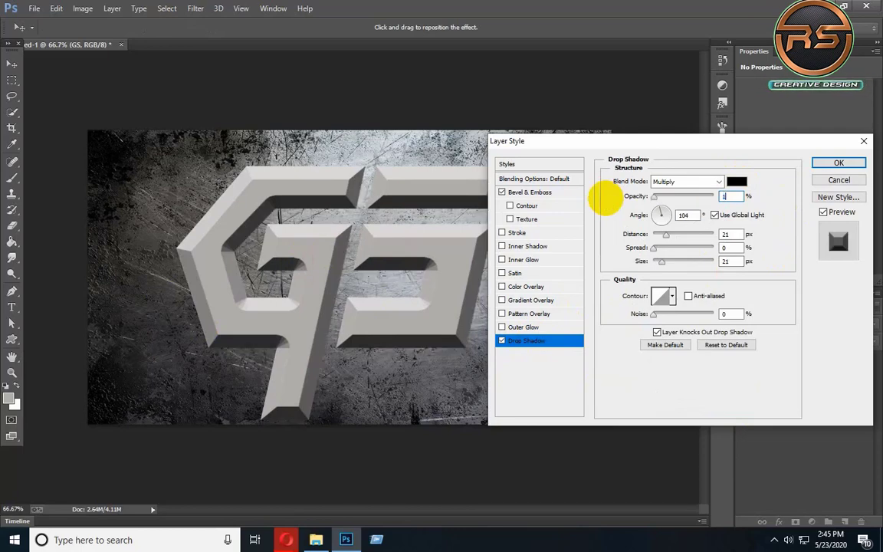
{"action": "type", "text": "00"}
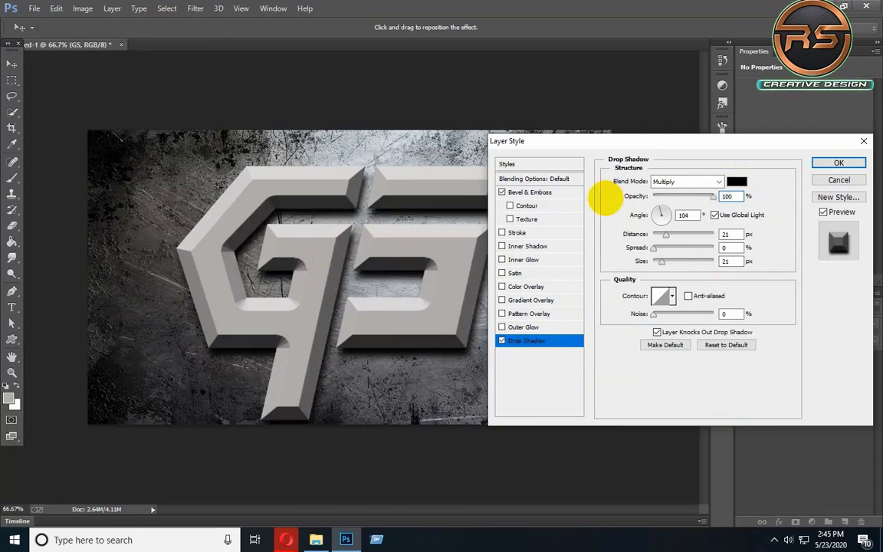
{"action": "left_click", "coordinate": [741, 235]}
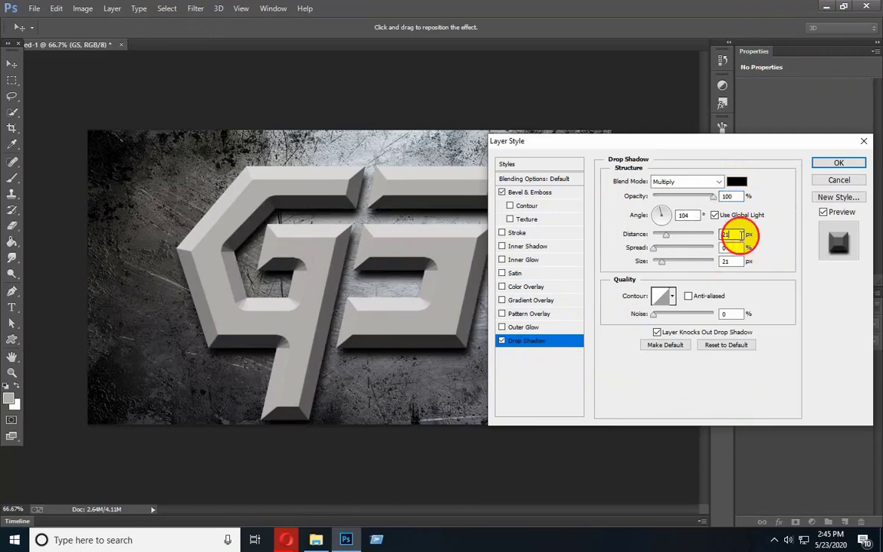
{"action": "type", "text": "35"}
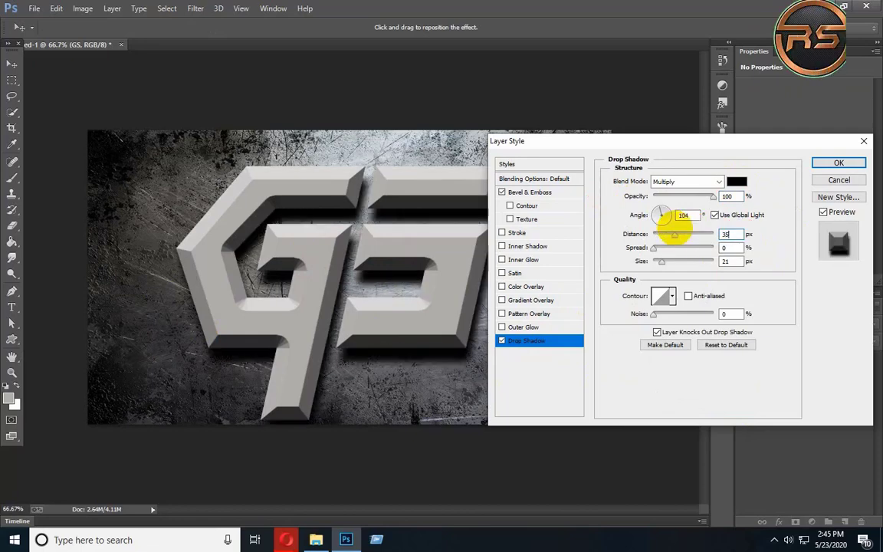
{"action": "left_click", "coordinate": [727, 261]}
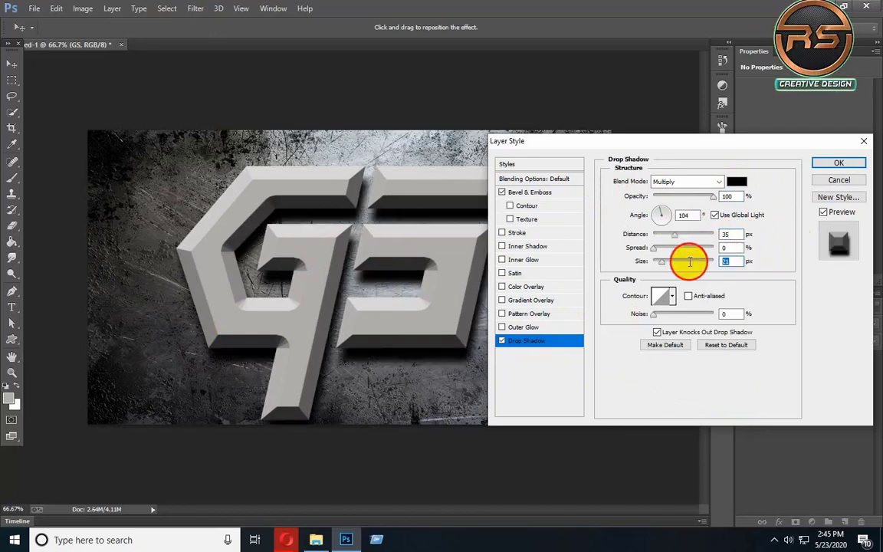
{"action": "type", "text": "8"}
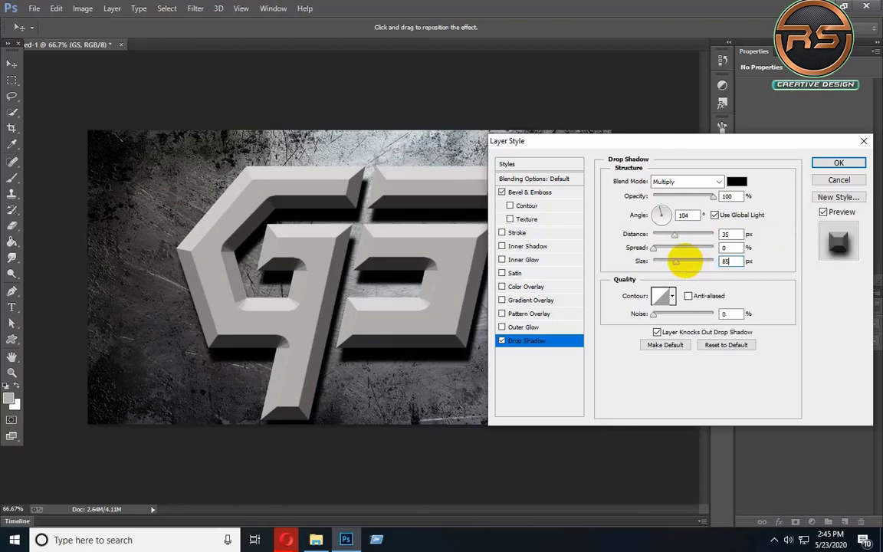
{"action": "type", "text": "5"}
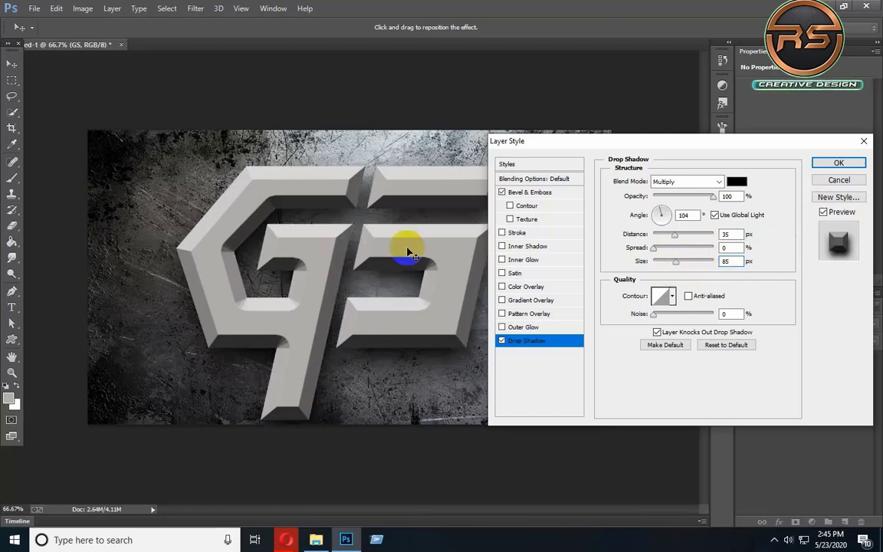
{"action": "left_click", "coordinate": [838, 163]}
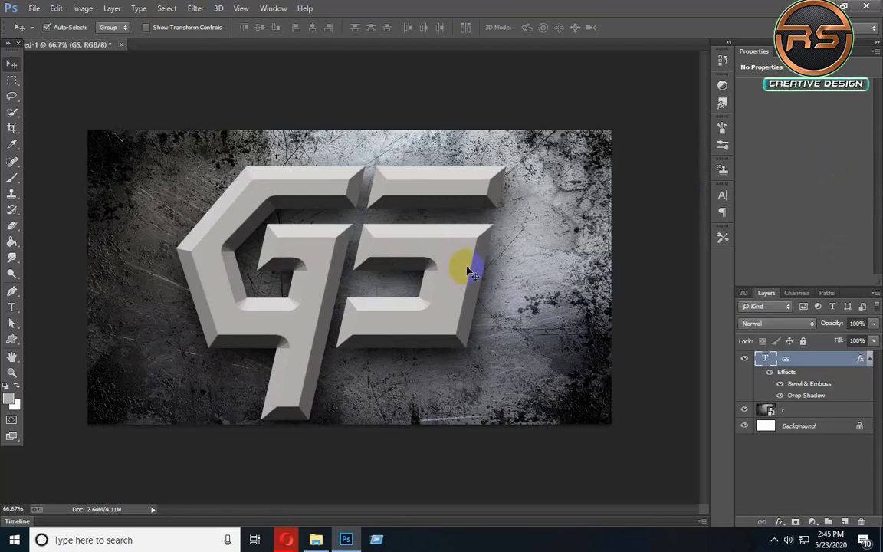
{"action": "left_click_drag", "start_coordinate": [473, 274], "coordinate": [472, 269]}
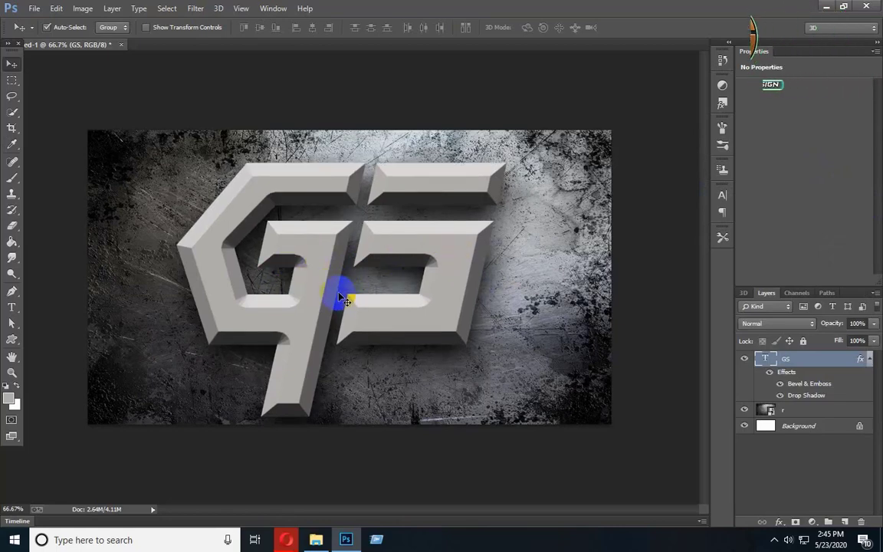
{"action": "left_click", "coordinate": [34, 9]}
Open 18.scratch-textures.jpg, drag it into the logo as Layer 1, and position it over the letters
{"action": "left_click", "coordinate": [44, 34]}
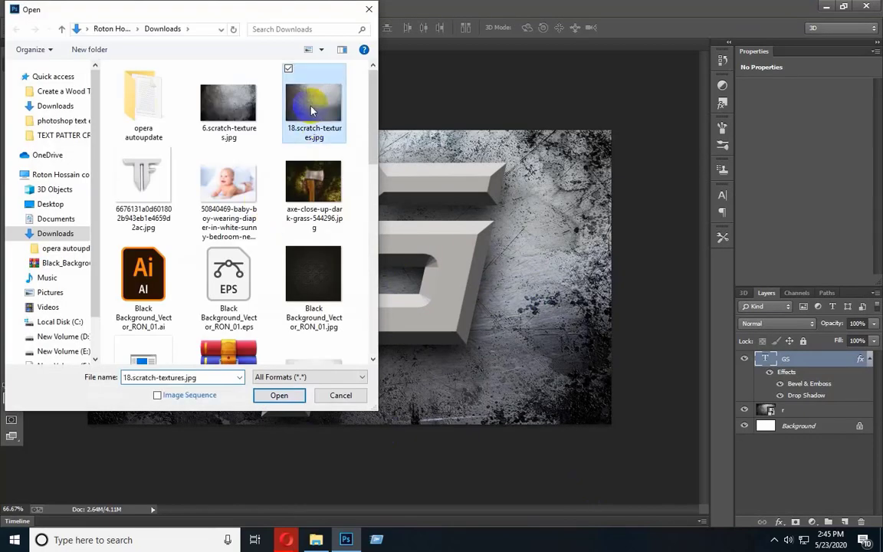
{"action": "left_click", "coordinate": [280, 394]}
{"action": "left_click_drag", "start_coordinate": [257, 144], "coordinate": [425, 234]}
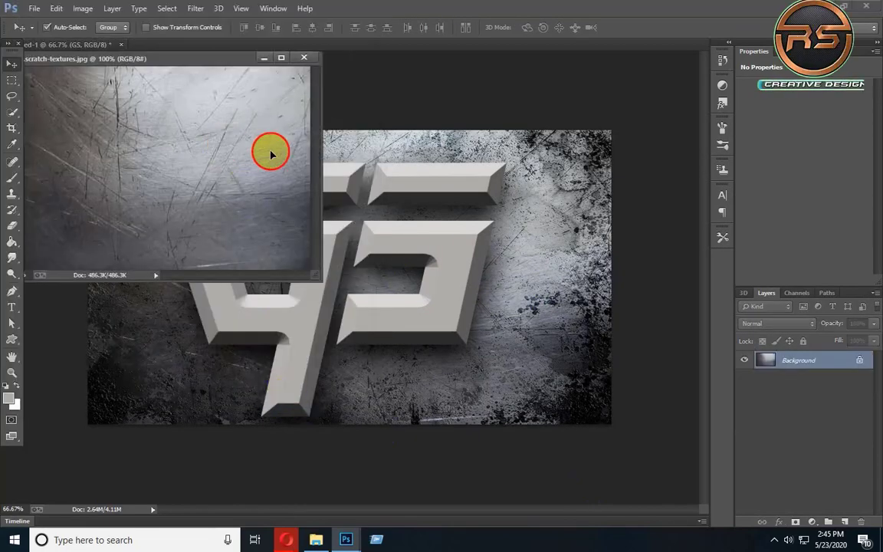
{"action": "left_click", "coordinate": [268, 57]}
{"action": "left_click_drag", "start_coordinate": [364, 244], "coordinate": [305, 264]}
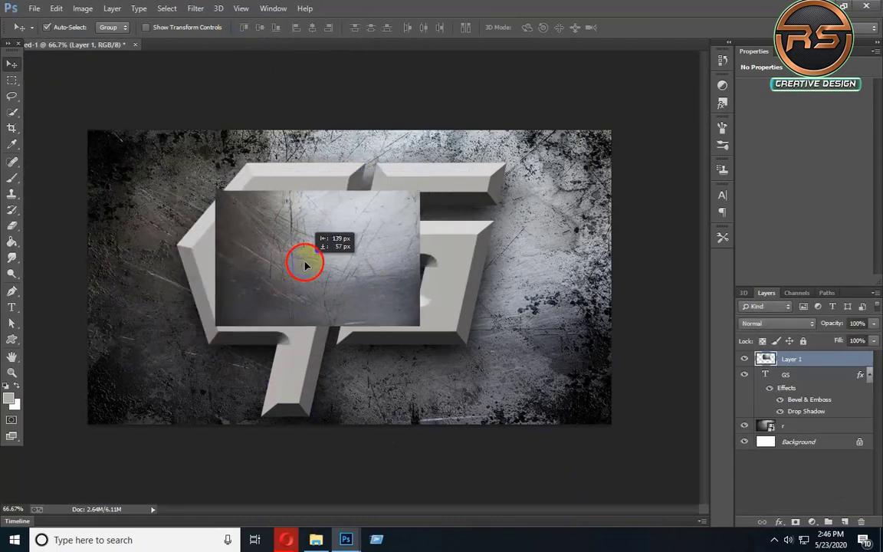
Free-transform Layer 1 to about 204% so the scratches cover most of the canvas
{"action": "left_click", "coordinate": [55, 9]}
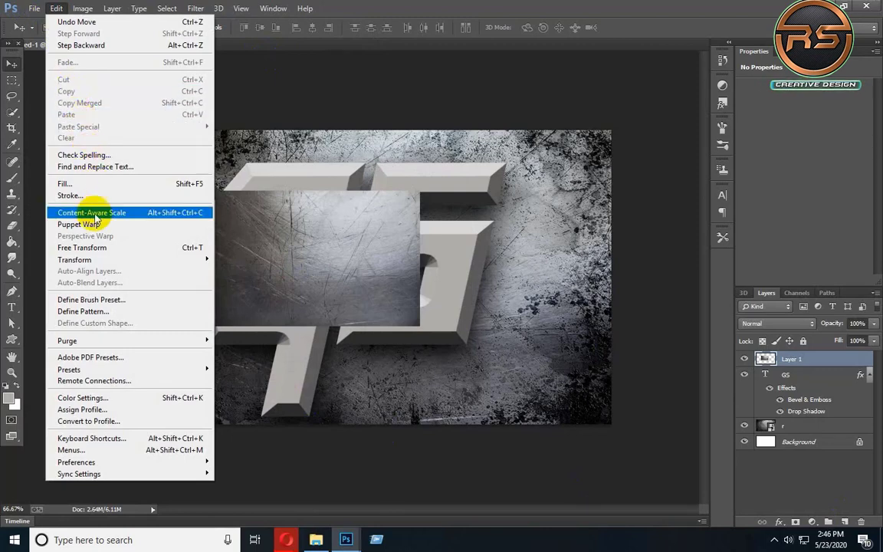
{"action": "left_click", "coordinate": [107, 247]}
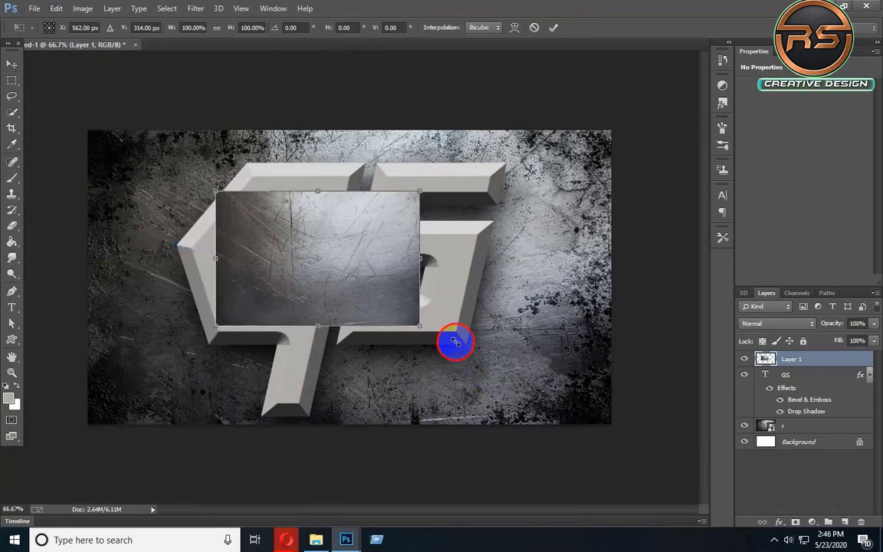
{"action": "left_click_drag", "start_coordinate": [421, 324], "coordinate": [524, 395]}
{"action": "left_click_drag", "start_coordinate": [383, 303], "coordinate": [399, 319]}
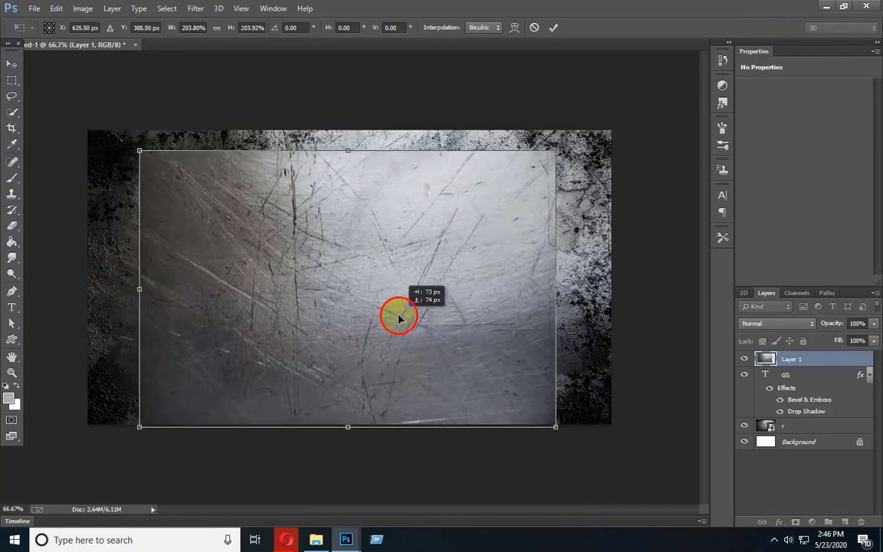
{"action": "left_click", "coordinate": [555, 28]}
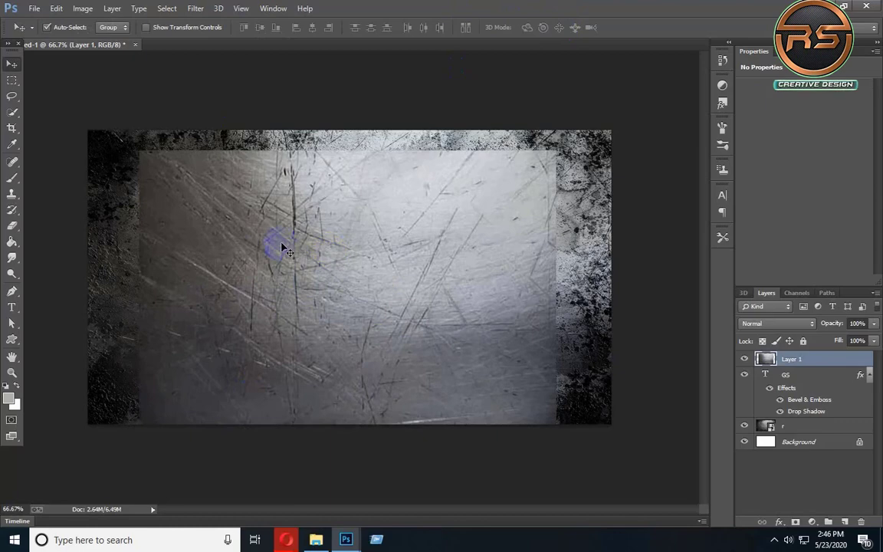
Load the GS letter selection and clip Layer 1 to the GS text layer
{"action": "left_click", "coordinate": [861, 341]}
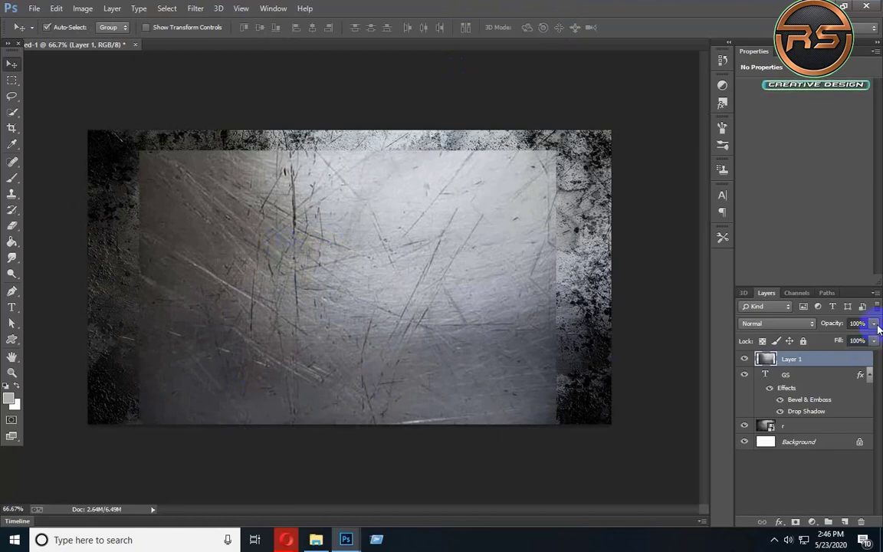
{"action": "left_click", "coordinate": [769, 375], "text": "ctrl"}
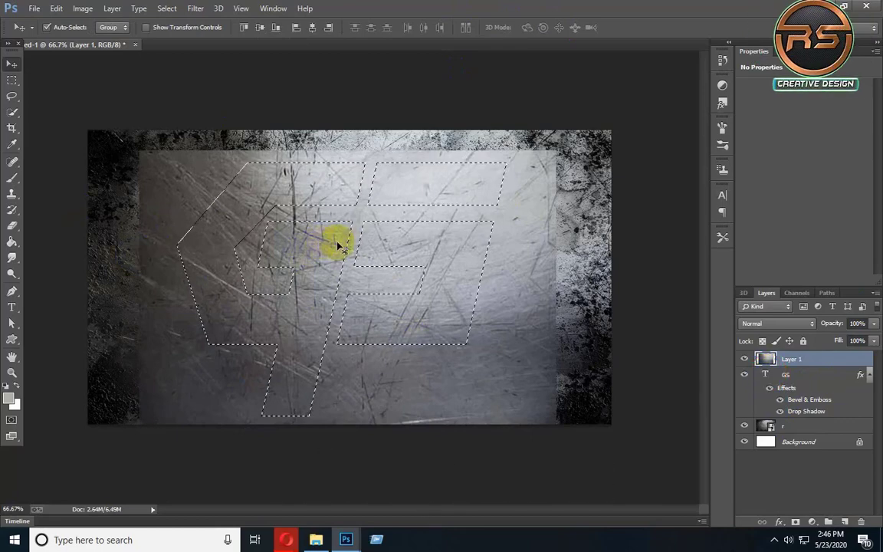
{"action": "left_click", "coordinate": [789, 360]}
{"action": "right_click", "coordinate": [790, 361]}
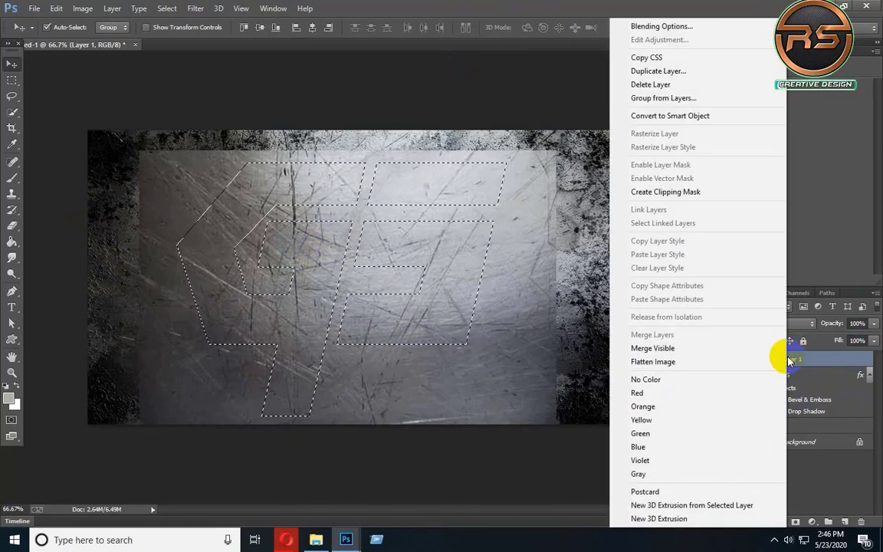
{"action": "left_click", "coordinate": [706, 193]}
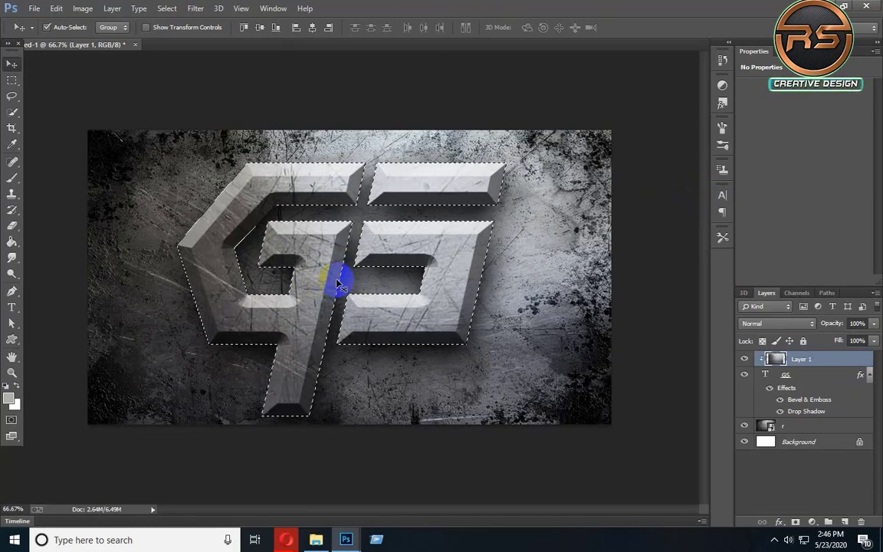
Deselect, then drag the clipped scratch texture left and up within the GS letters
{"action": "key", "text": "ctrl+d"}
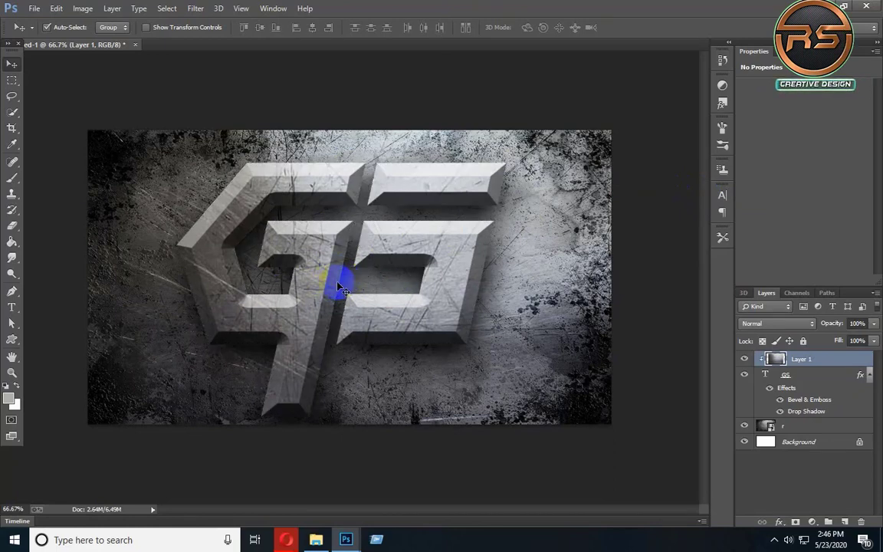
{"action": "left_click_drag", "start_coordinate": [321, 265], "coordinate": [447, 282]}
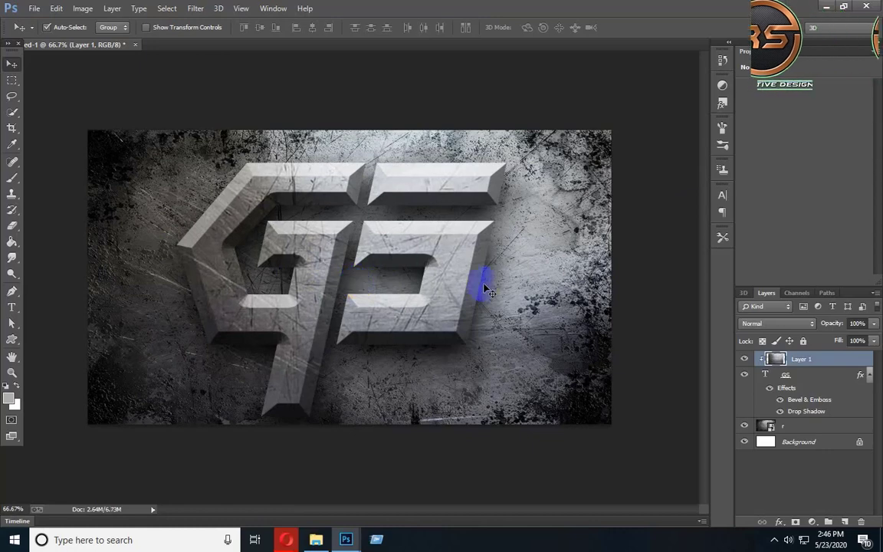
{"action": "left_click_drag", "start_coordinate": [339, 259], "coordinate": [376, 253]}
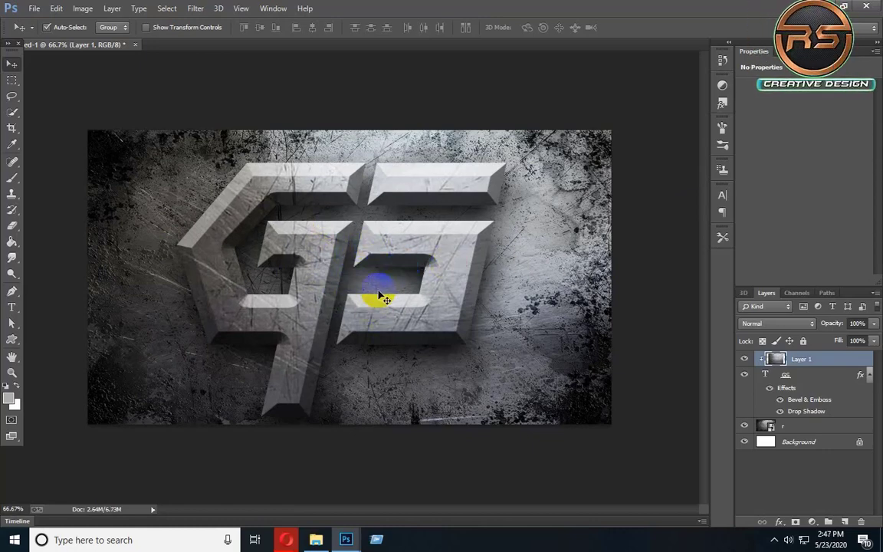
{"action": "left_click_drag", "start_coordinate": [383, 297], "coordinate": [337, 239]}
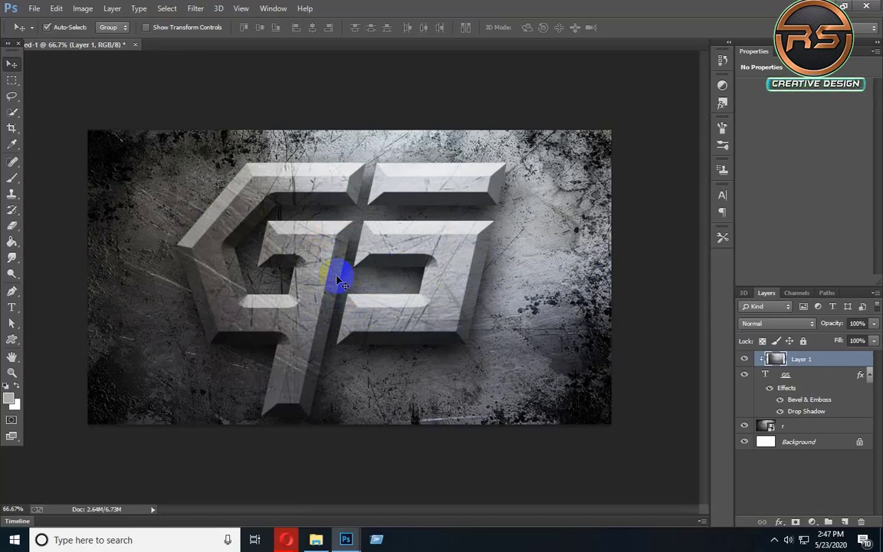